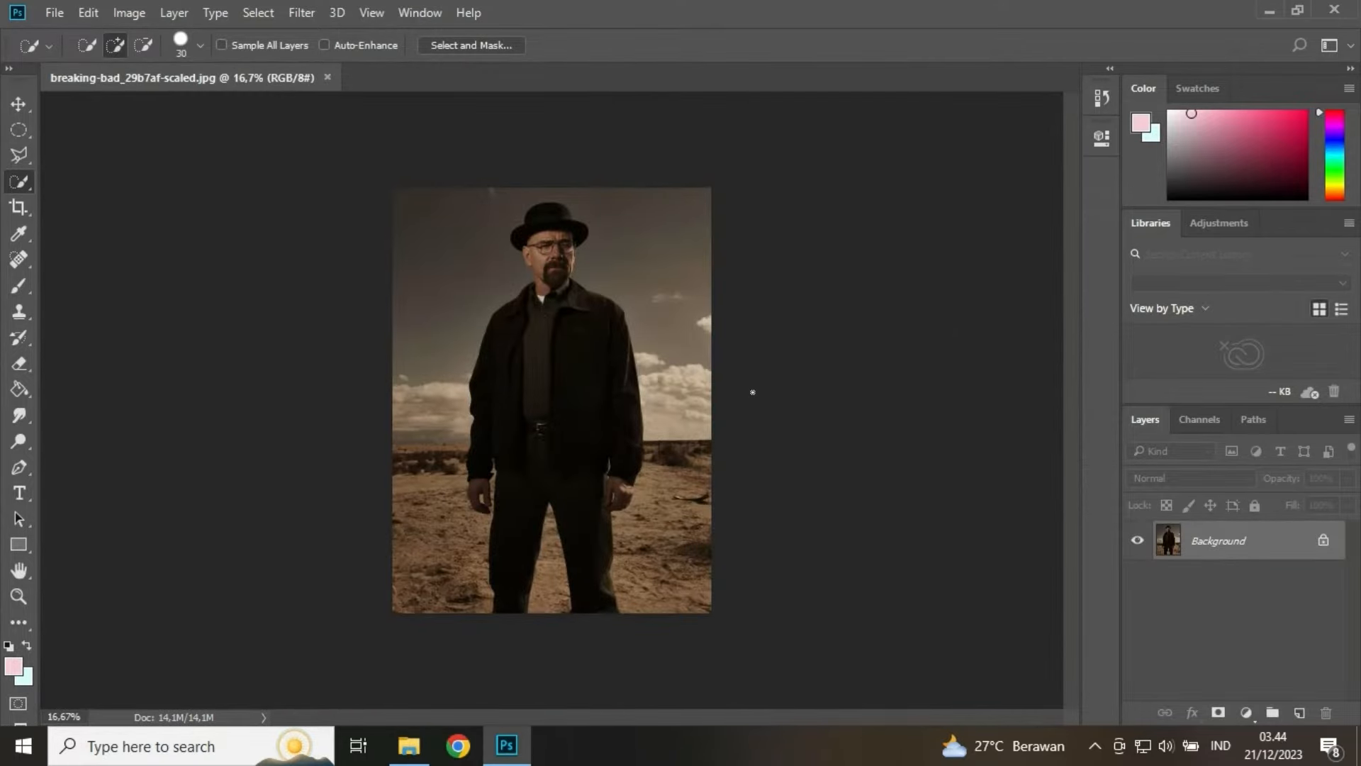
Step: Select the man's hat, face, jacket and trousers with the Quick Selection Tool
key(ctrl+plus)
key(ctrl+plus)
scroll(709, 333, up, 3)
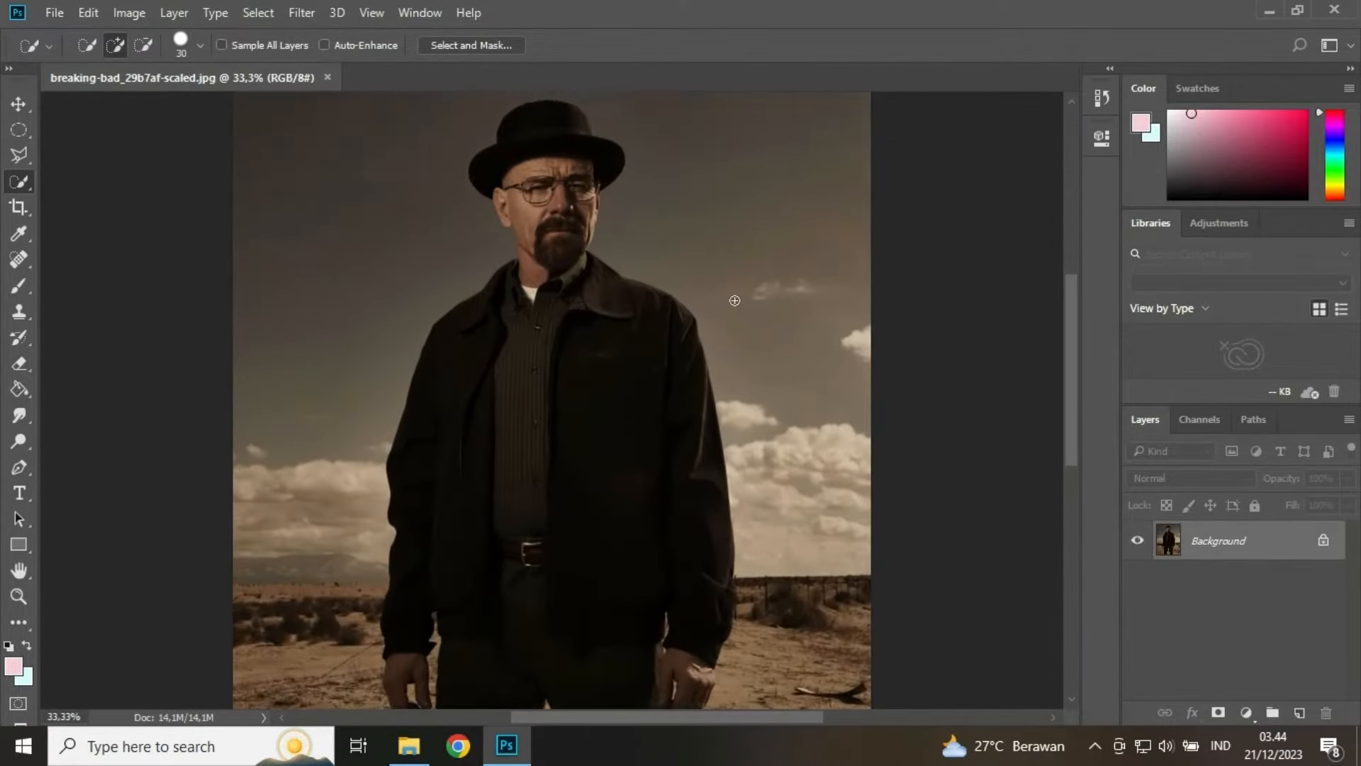
scroll(734, 301, up, 1)
drag(657, 500, 623, 628)
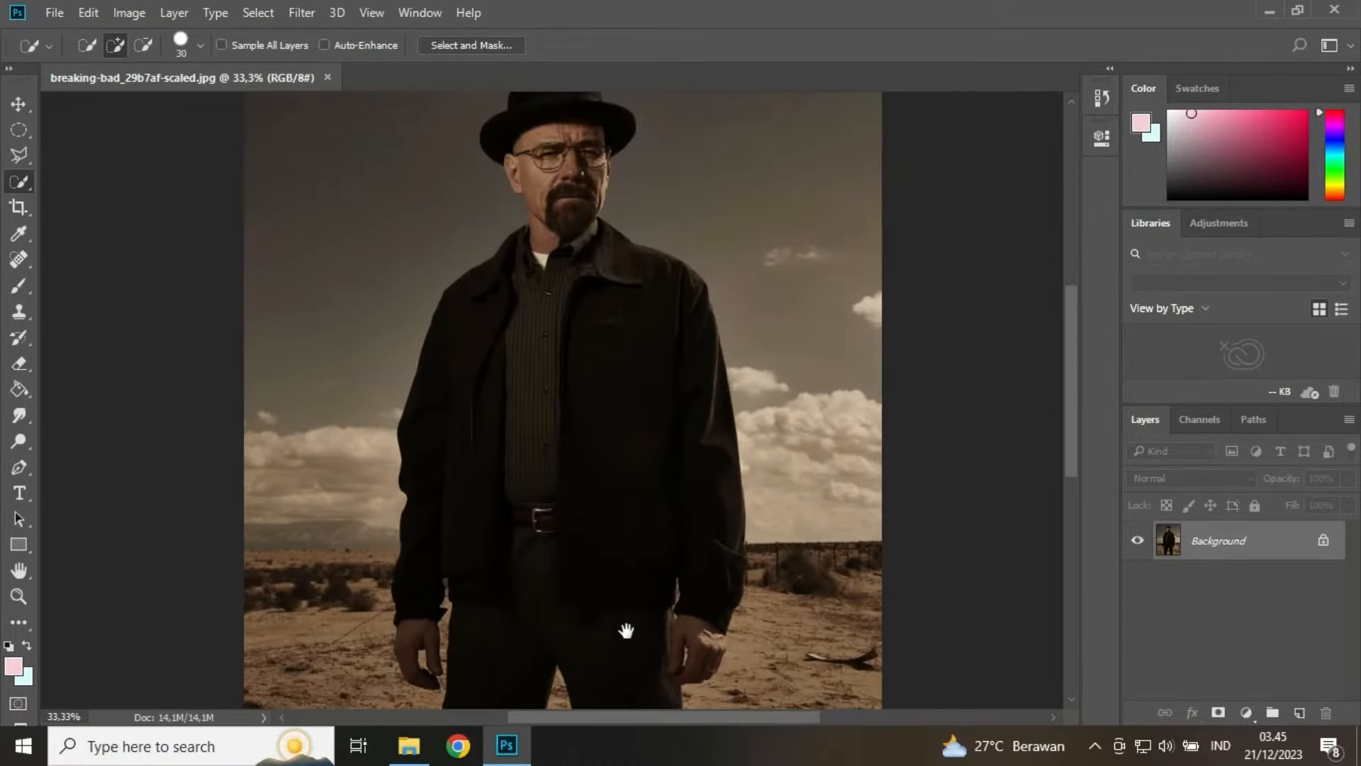
drag(626, 313, 634, 397)
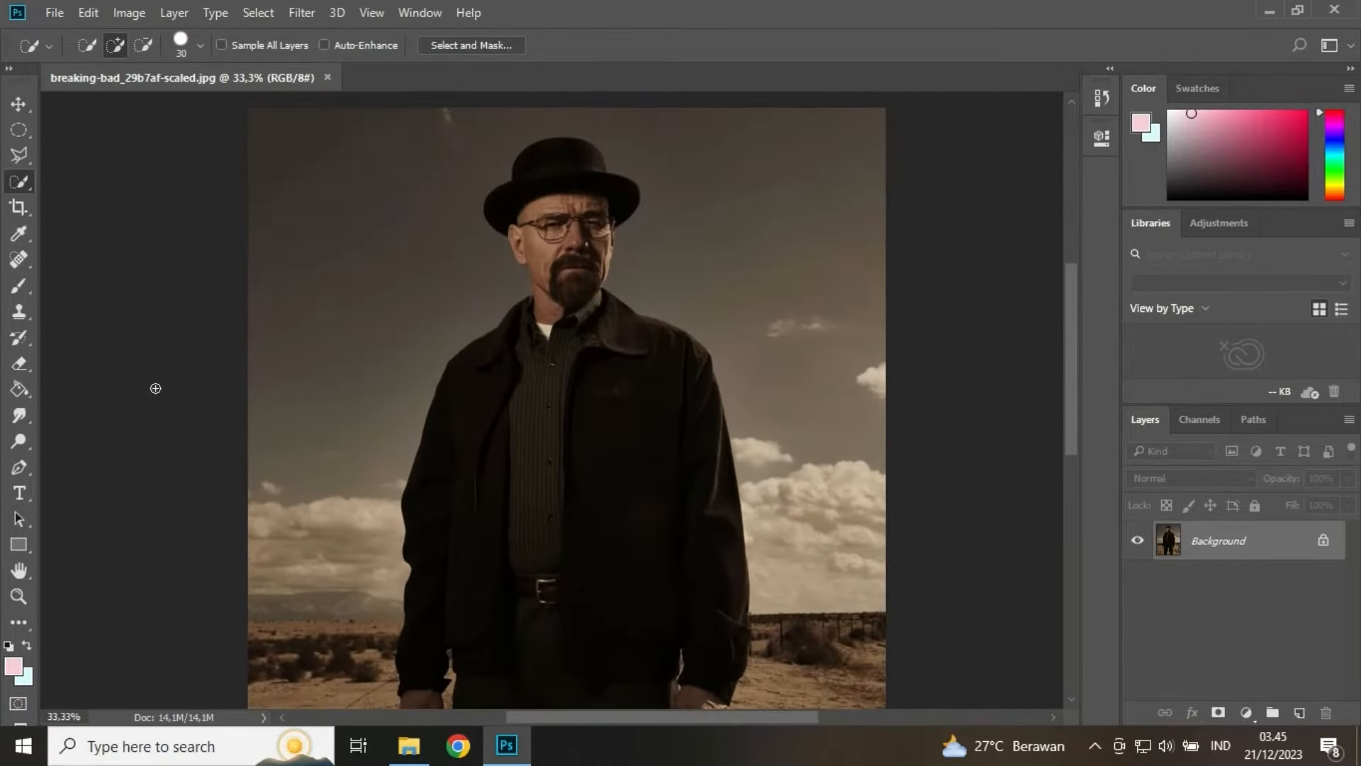
right_click(19, 184)
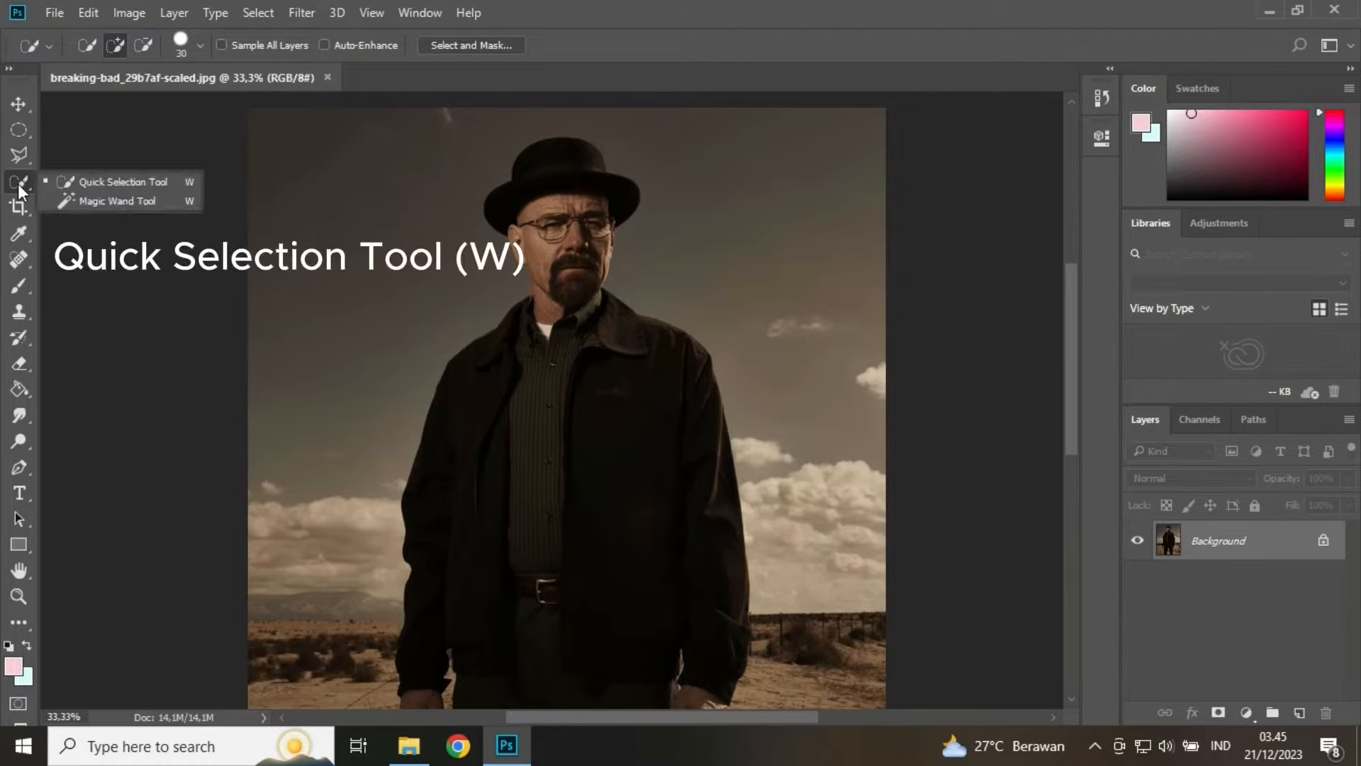
click(138, 186)
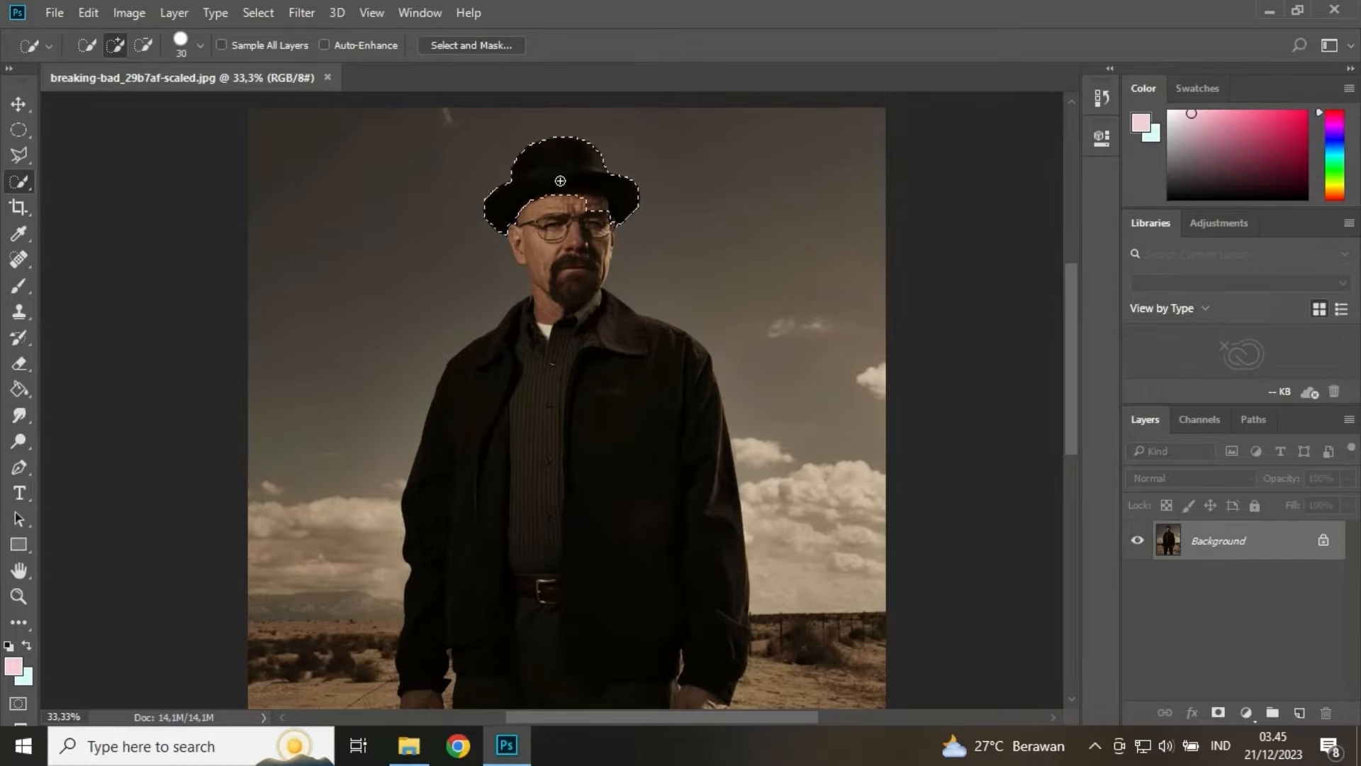
mouse_move(560, 250)
mouse_down()
mouse_move(521, 235)
mouse_move(542, 267)
mouse_move(595, 237)
mouse_move(601, 248)
mouse_move(611, 229)
mouse_move(592, 340)
mouse_move(563, 332)
mouse_move(546, 306)
mouse_move(548, 330)
mouse_move(523, 314)
mouse_move(503, 357)
mouse_move(455, 395)
mouse_move(447, 462)
mouse_up()
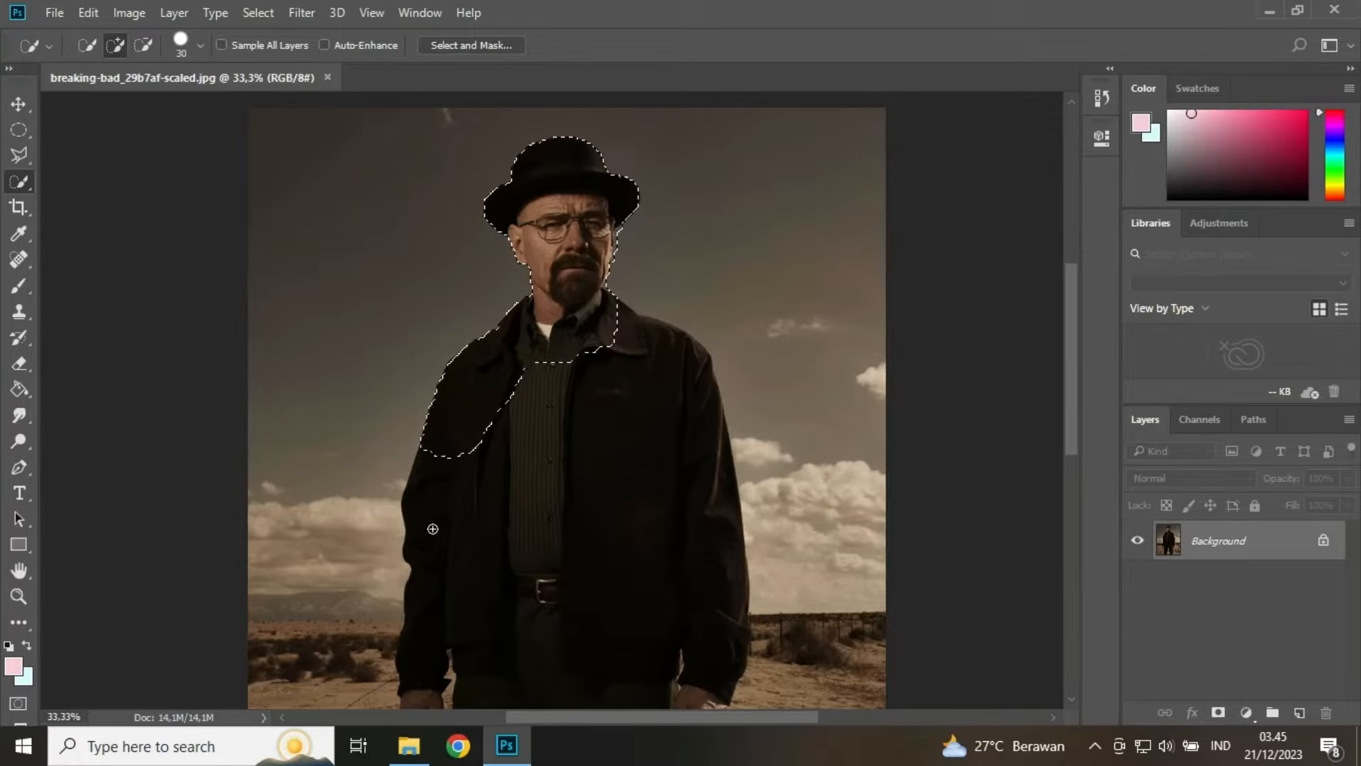
drag(426, 582, 544, 394)
scroll(653, 432, down, 5)
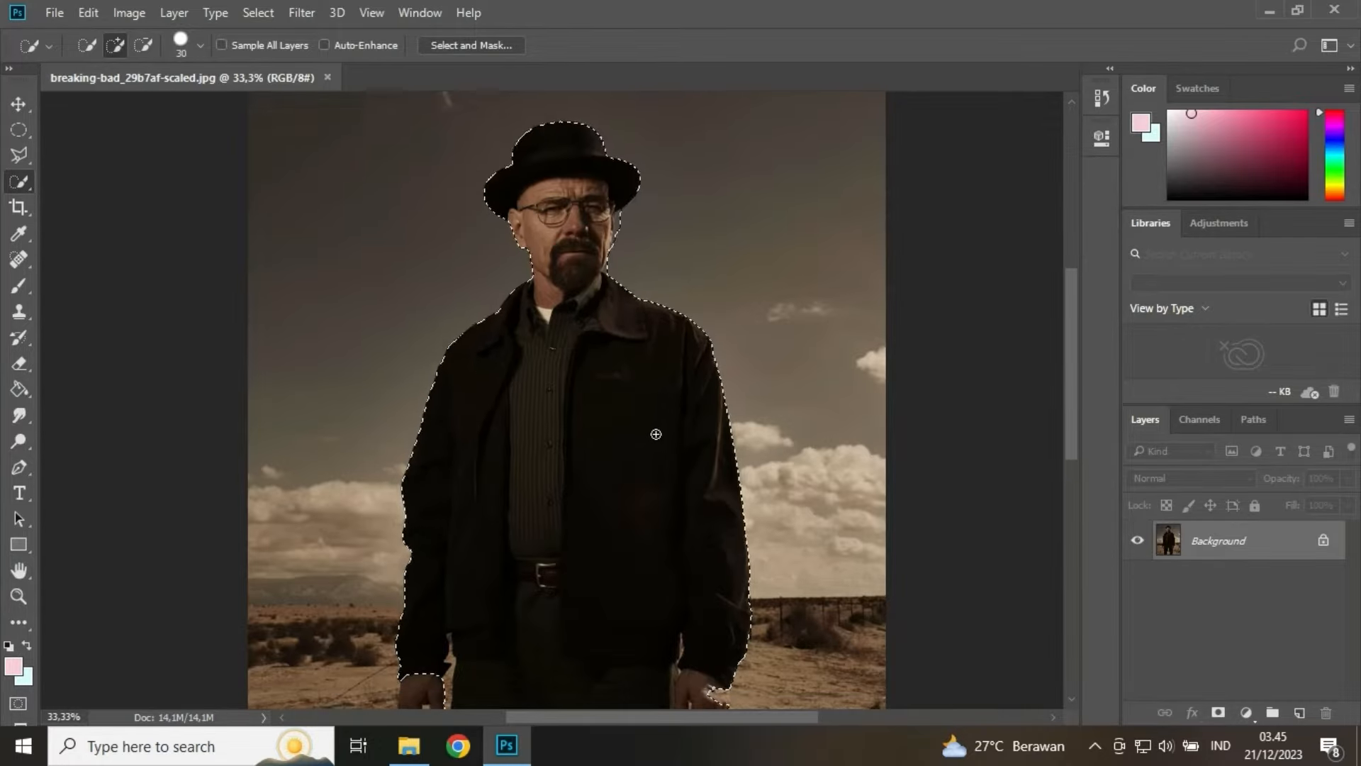
Step: Add both of the man's hands to the selection
scroll(656, 433, down, 4)
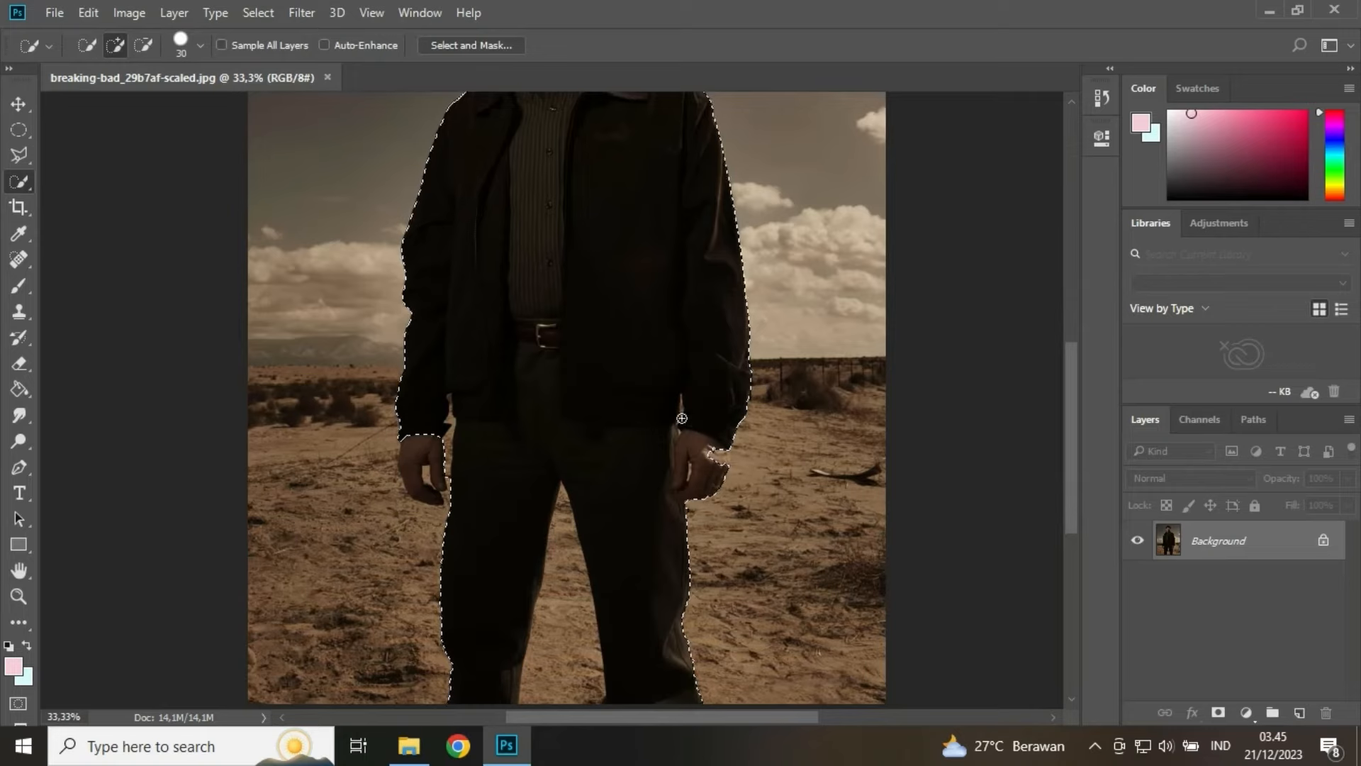
drag(729, 449, 704, 456)
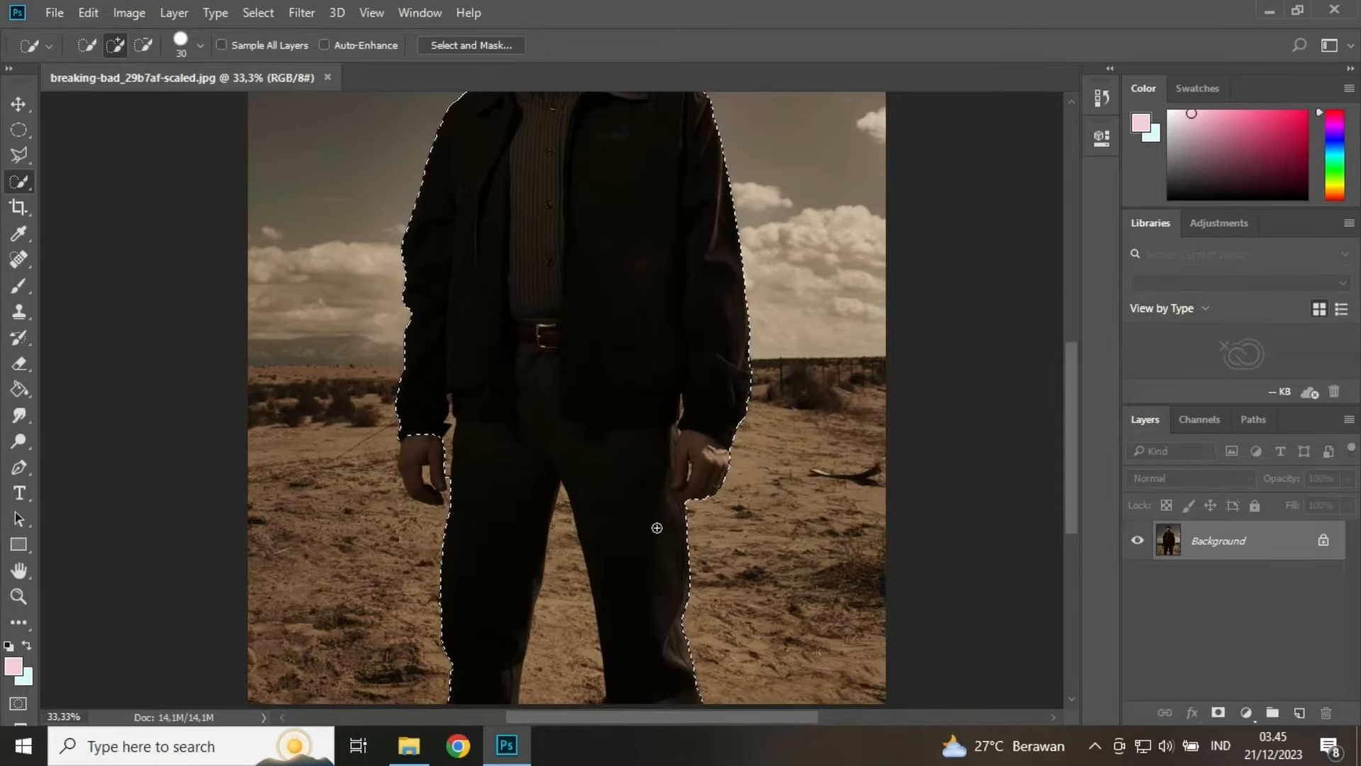
scroll(564, 507, down, 1)
scroll(564, 507, down, 1)
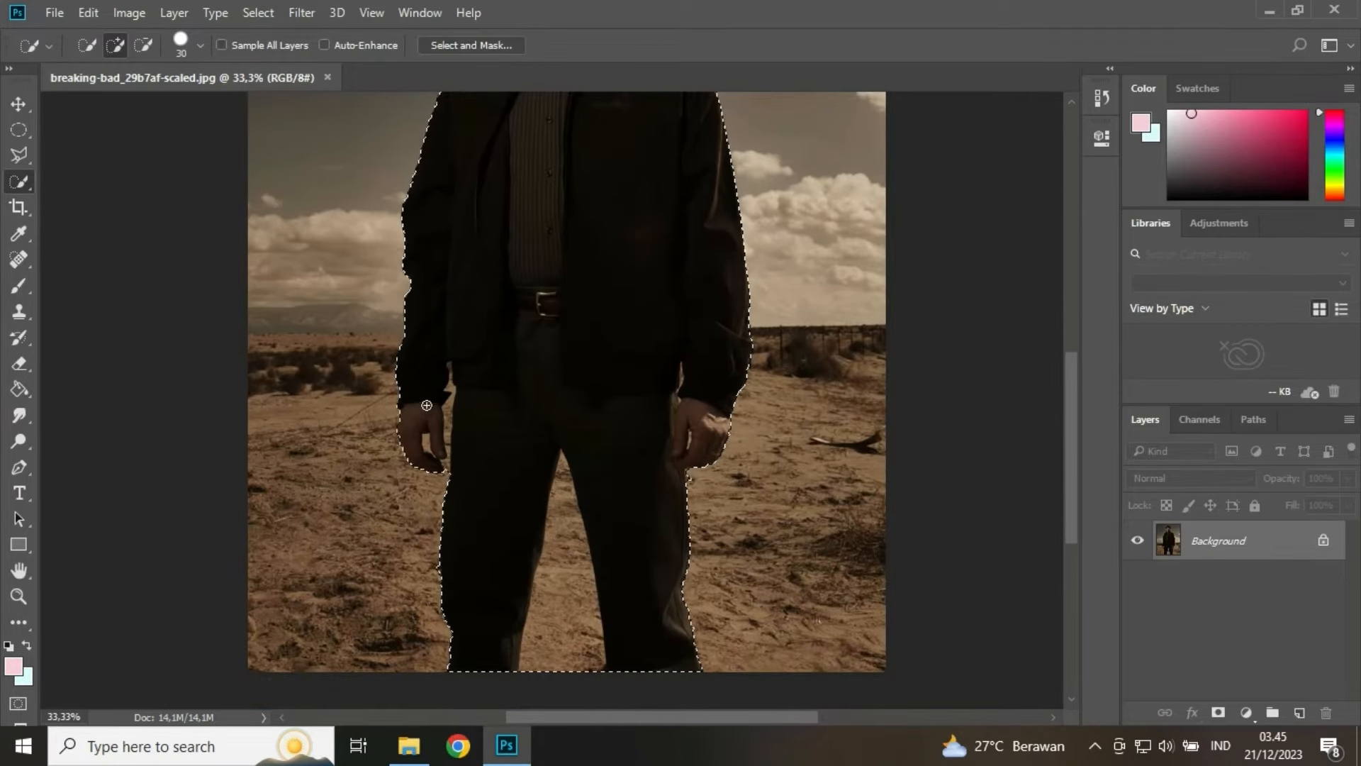
scroll(518, 451, down, 6)
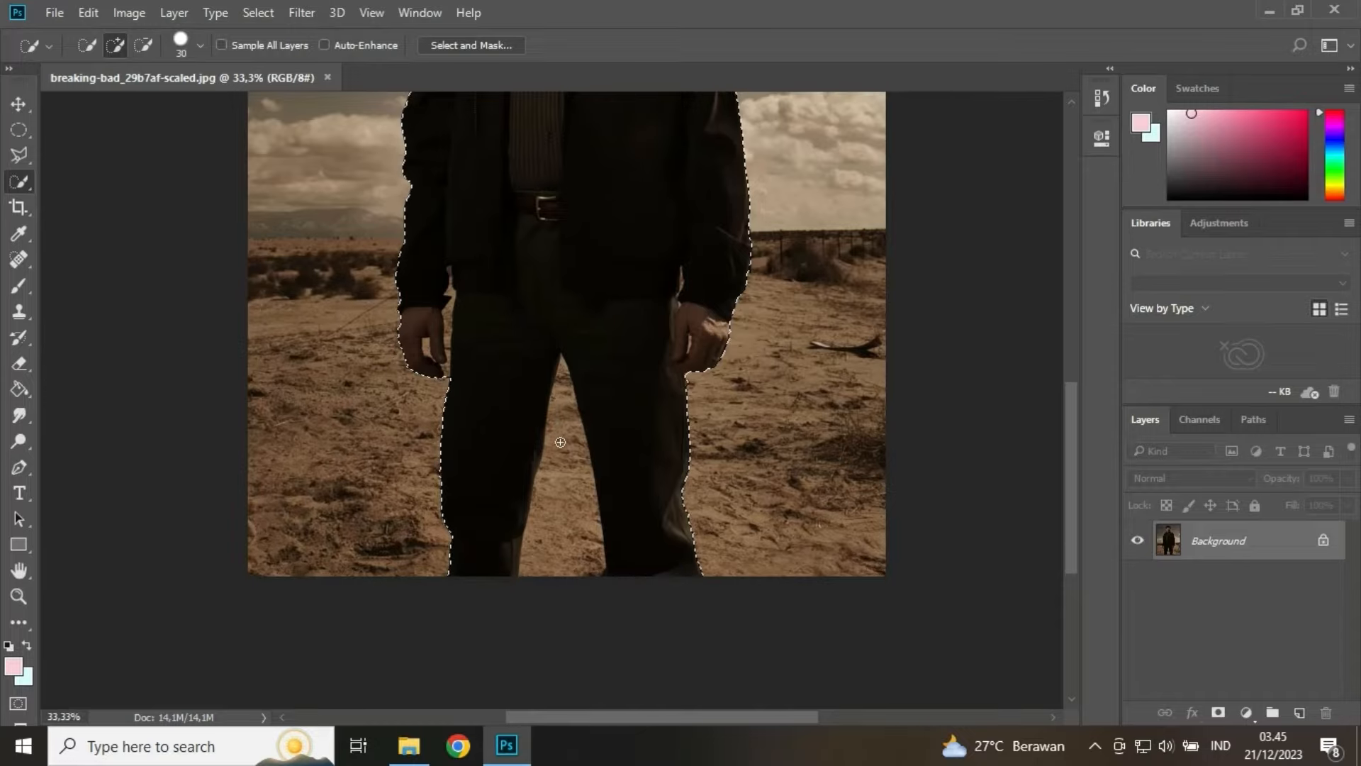
Step: Subtract the strip of background beside the man's shaded cheek, below the hat brim, from the selection
scroll(607, 410, up, 14)
scroll(628, 403, up, 10)
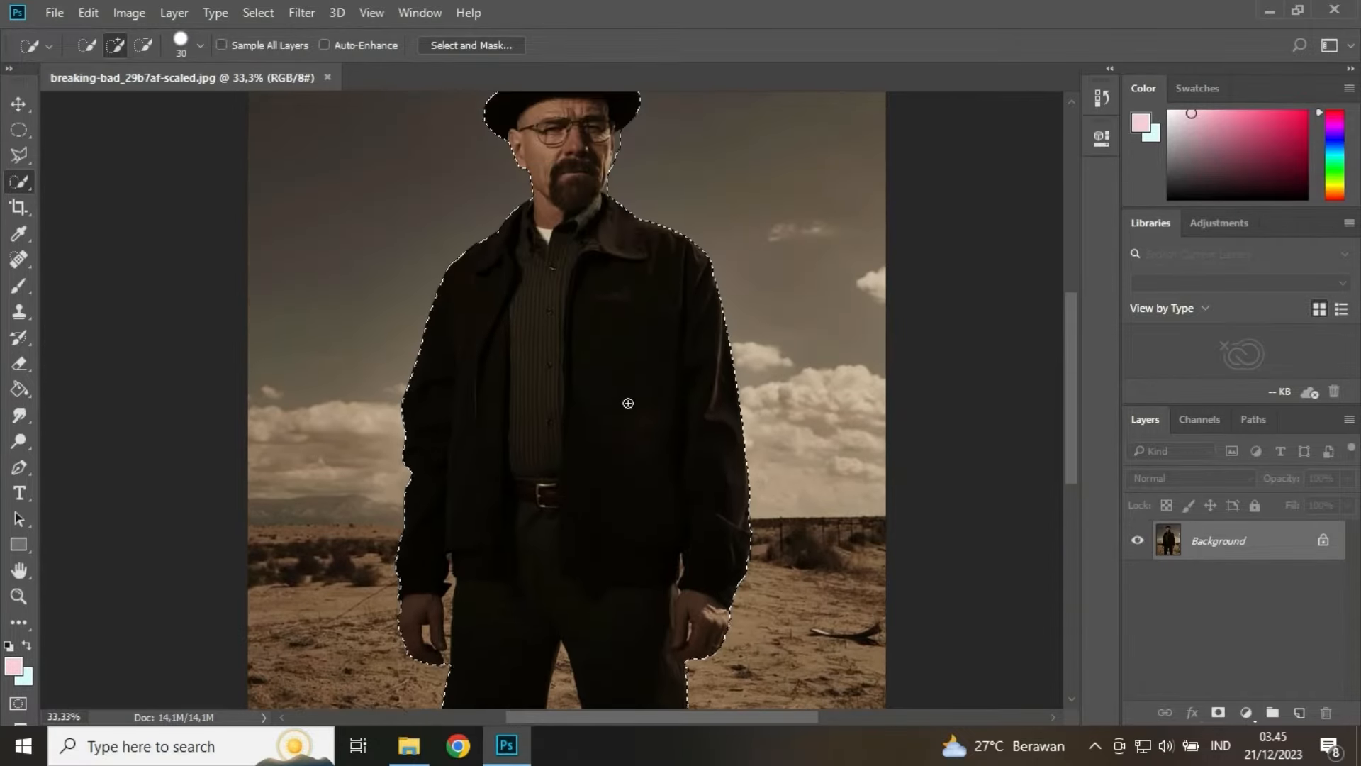
scroll(638, 386, down, 2)
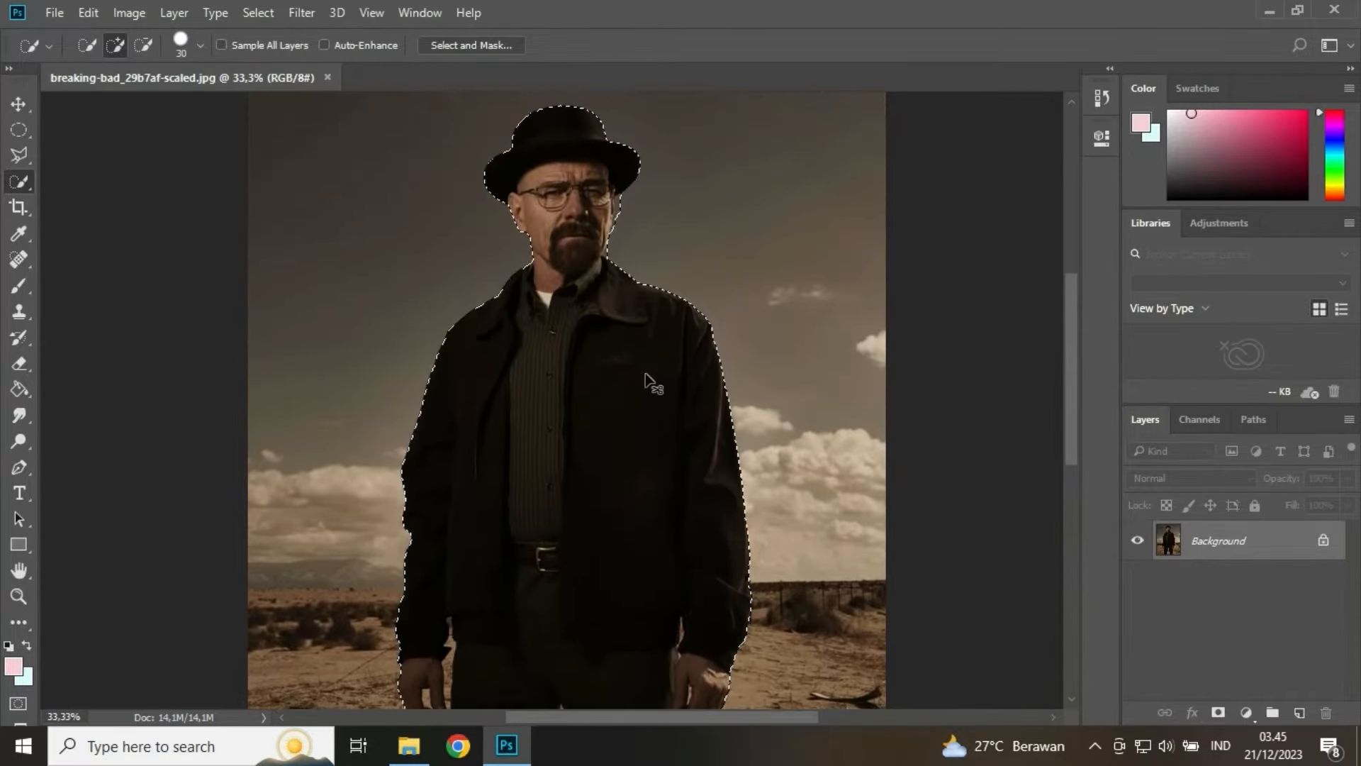
key(ctrl+plus)
key(ctrl+plus)
drag(672, 382, 621, 686)
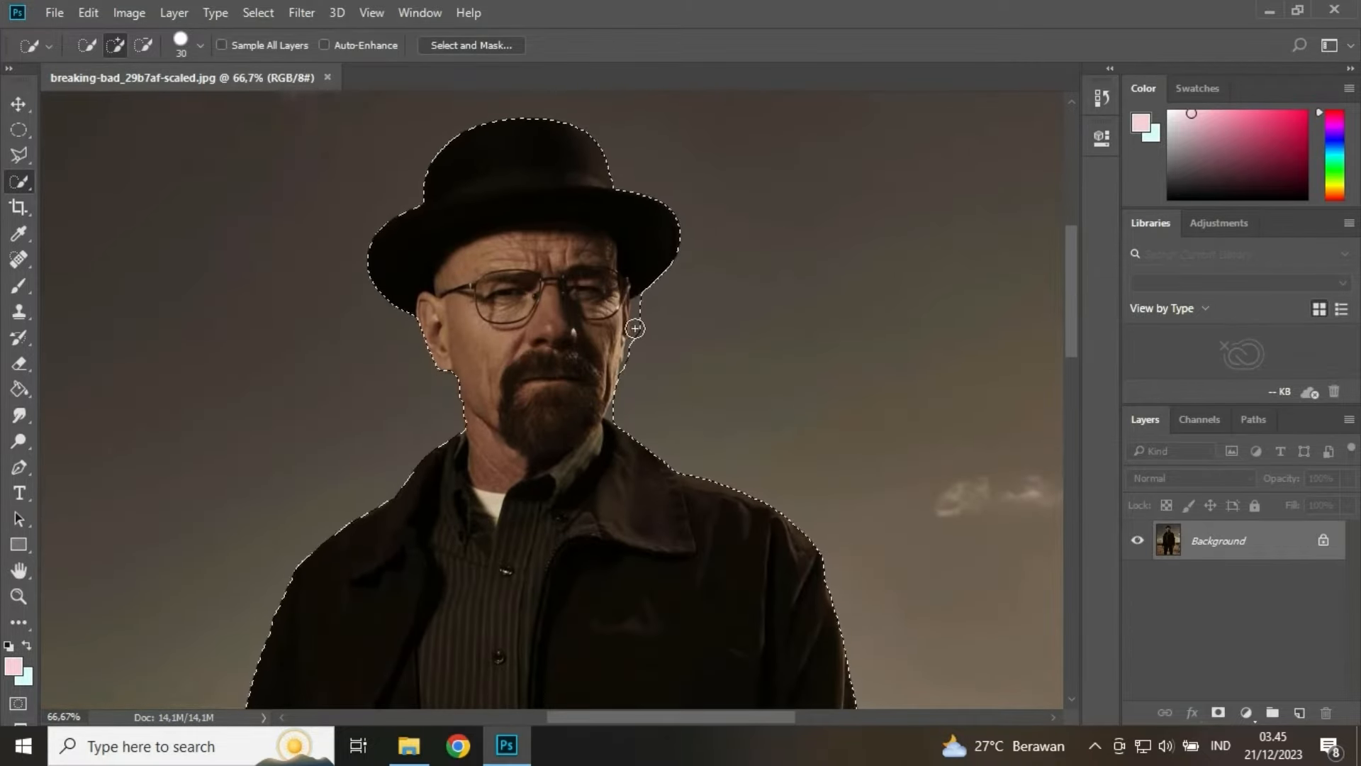
key(alt)
drag(635, 318, 626, 410)
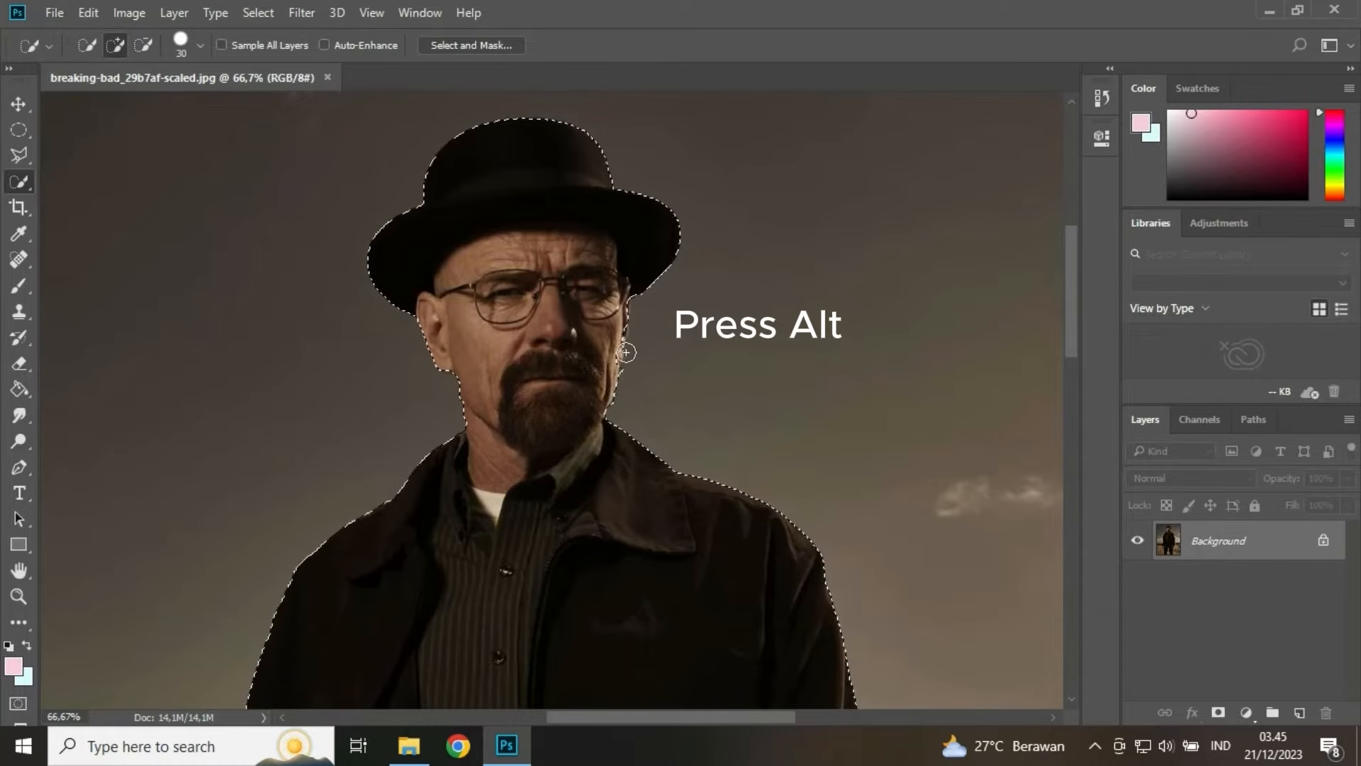
mouse_move(623, 356)
mouse_down()
mouse_move(619, 337)
mouse_move(615, 381)
mouse_move(624, 356)
mouse_up()
Step: Refine the selection edge along the shaded cheek and jaw, leaving out the remaining background
scroll(615, 355, down, 1)
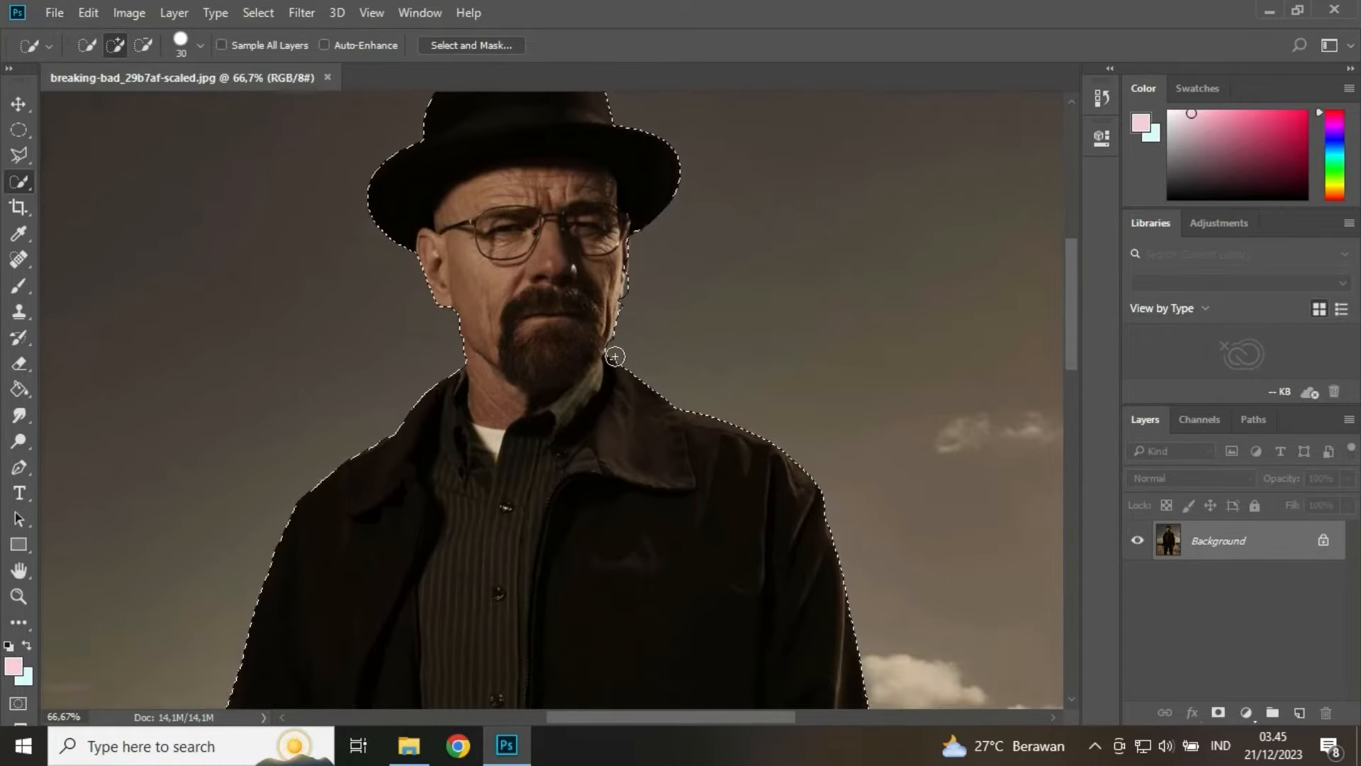
scroll(604, 408, up, 1)
scroll(719, 207, up, 1)
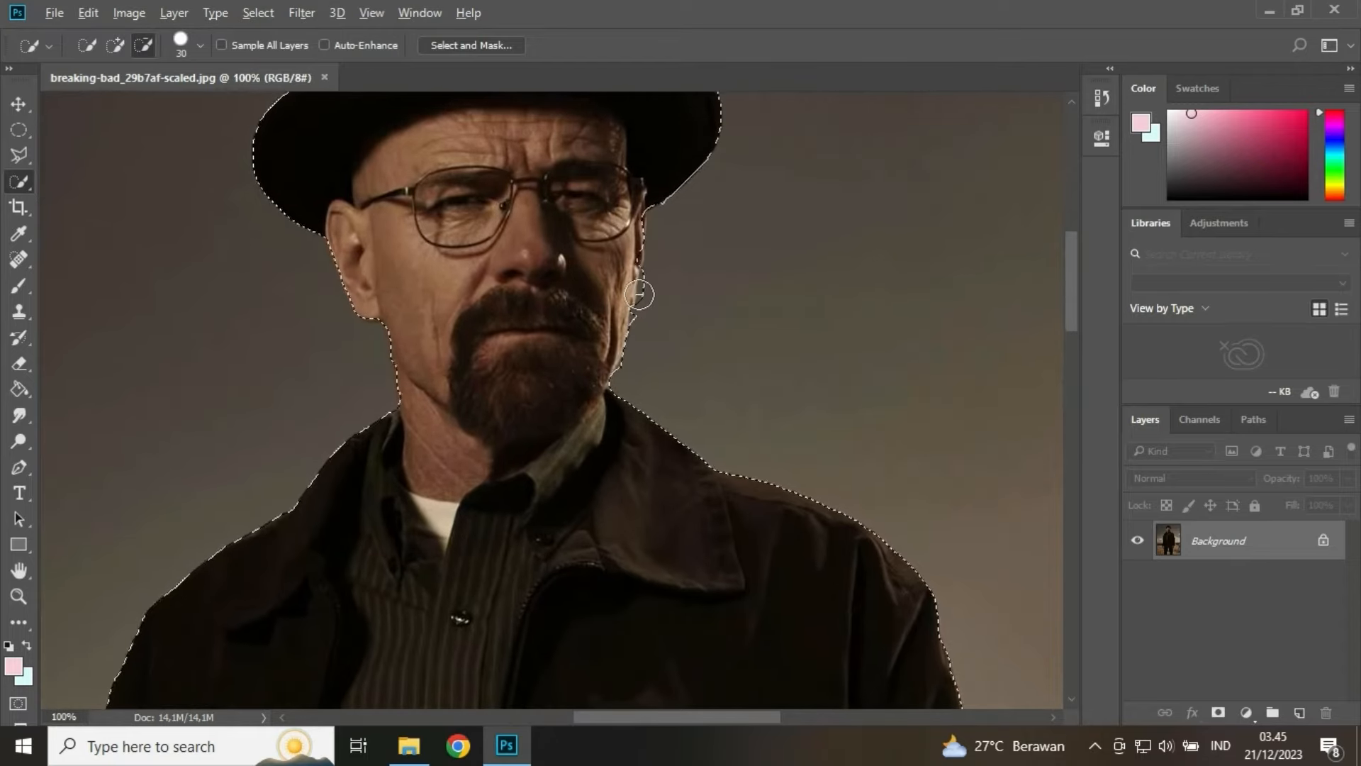
drag(641, 295, 608, 370)
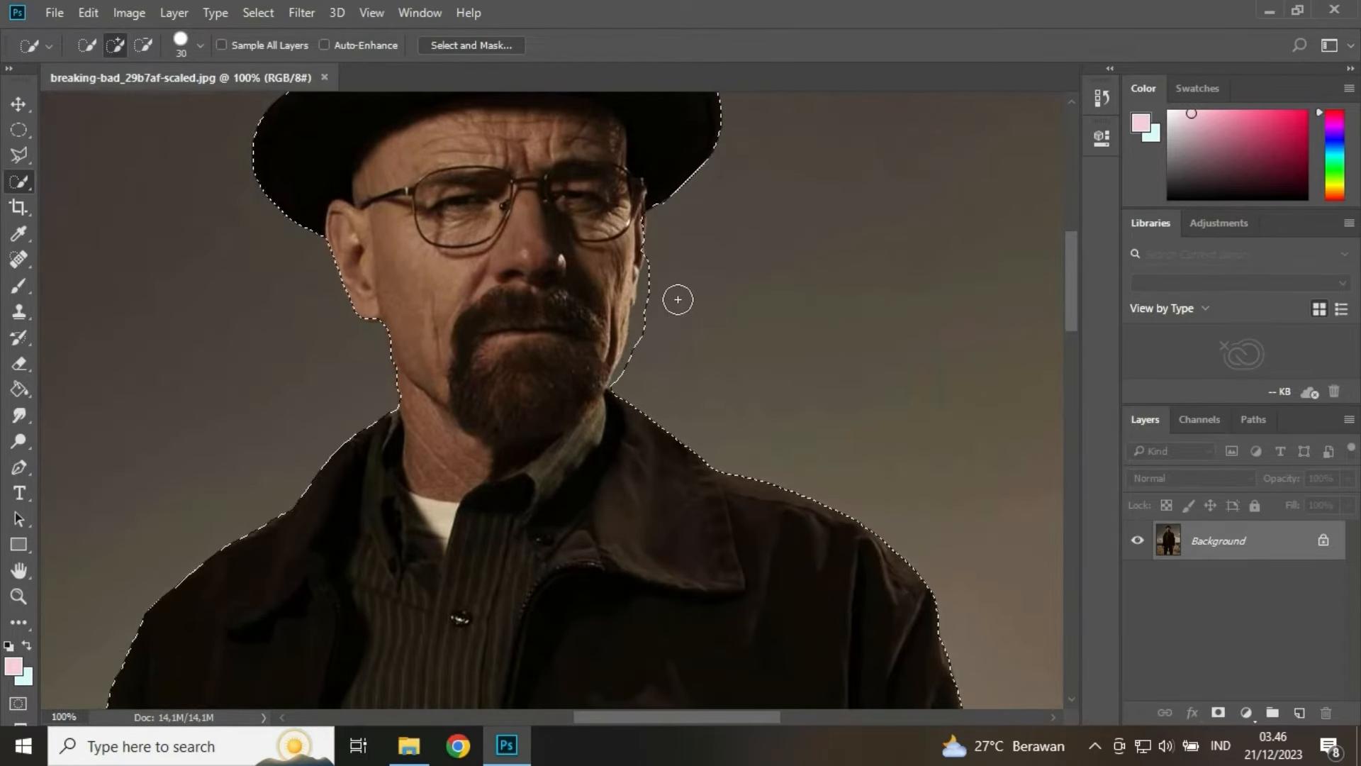
mouse_move(681, 295)
mouse_down()
mouse_move(650, 267)
mouse_move(661, 299)
mouse_move(644, 355)
mouse_move(668, 292)
mouse_move(641, 358)
mouse_move(653, 289)
mouse_up()
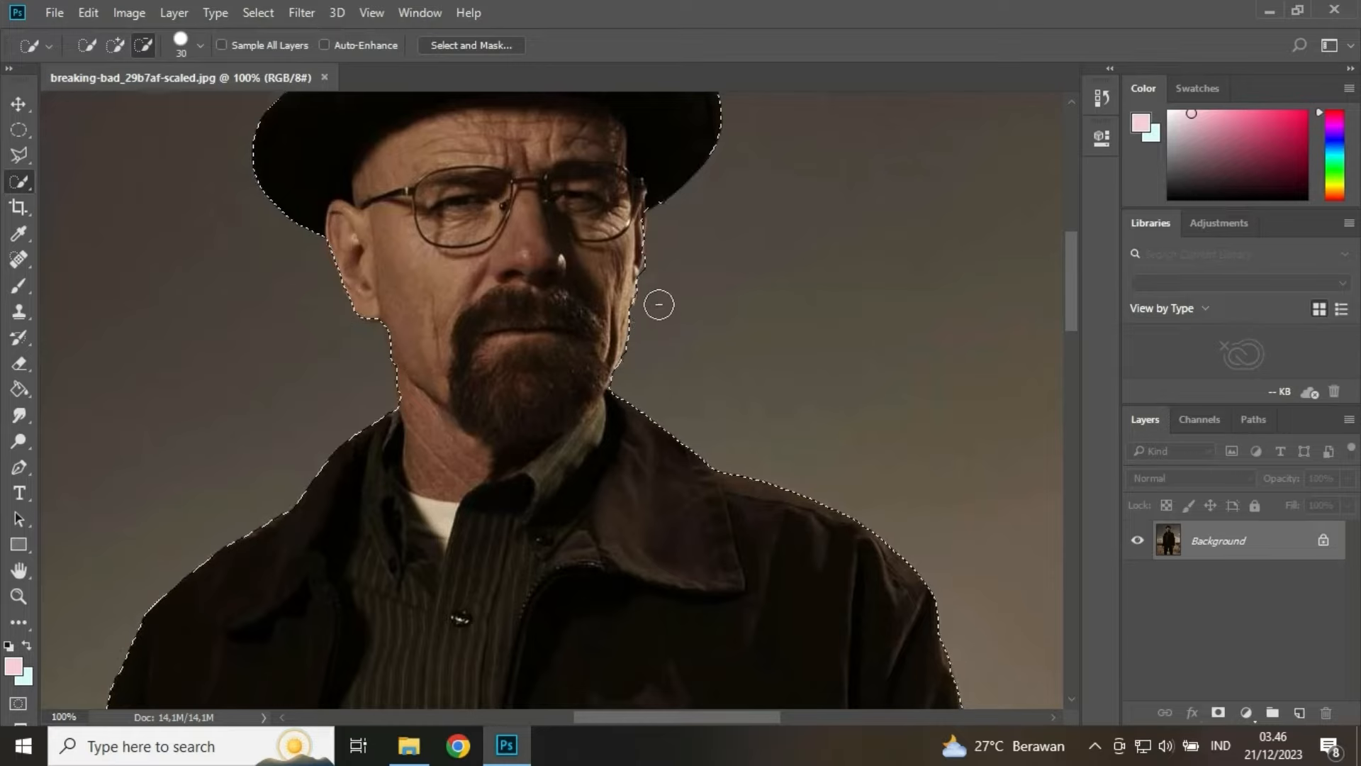
Step: Subtract the sandy background between the man's legs from the selection
scroll(921, 283, down, 3)
scroll(925, 294, down, 8)
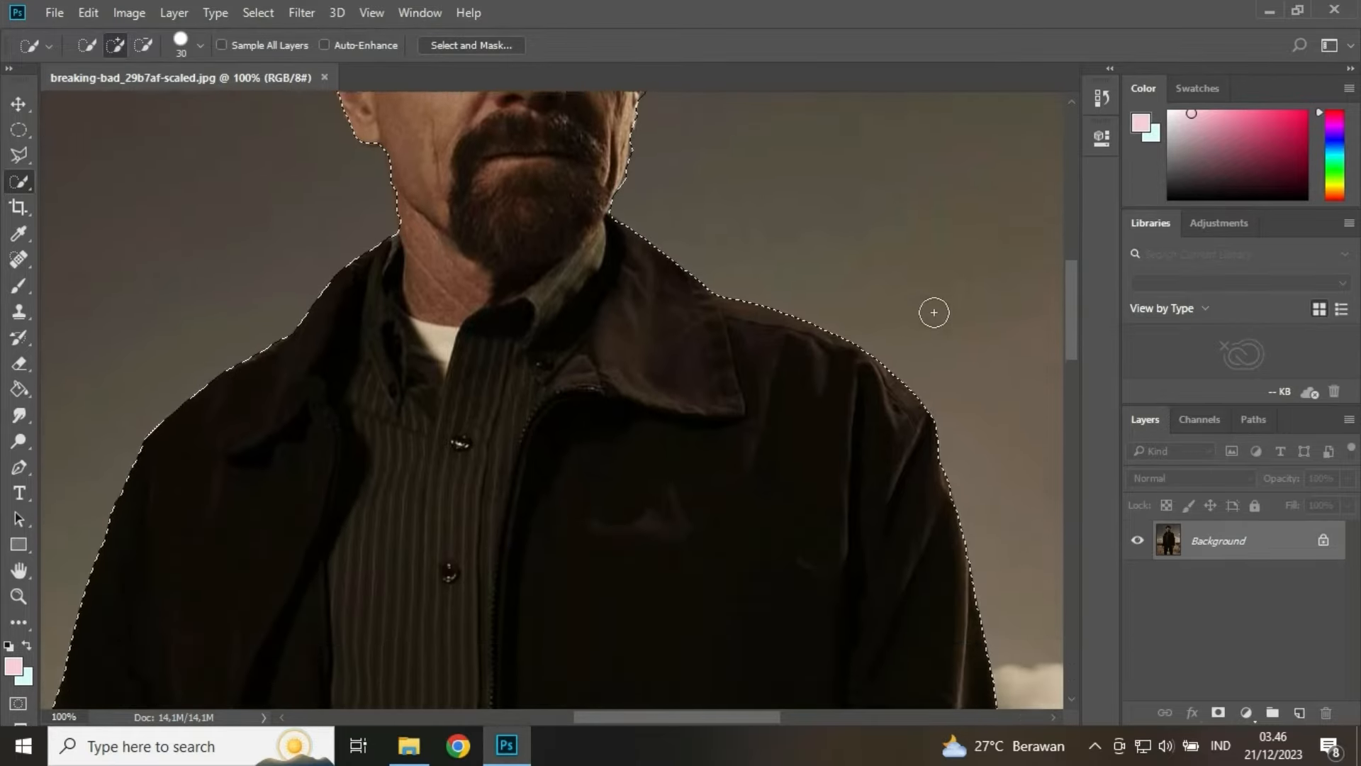
drag(1071, 386, 1070, 526)
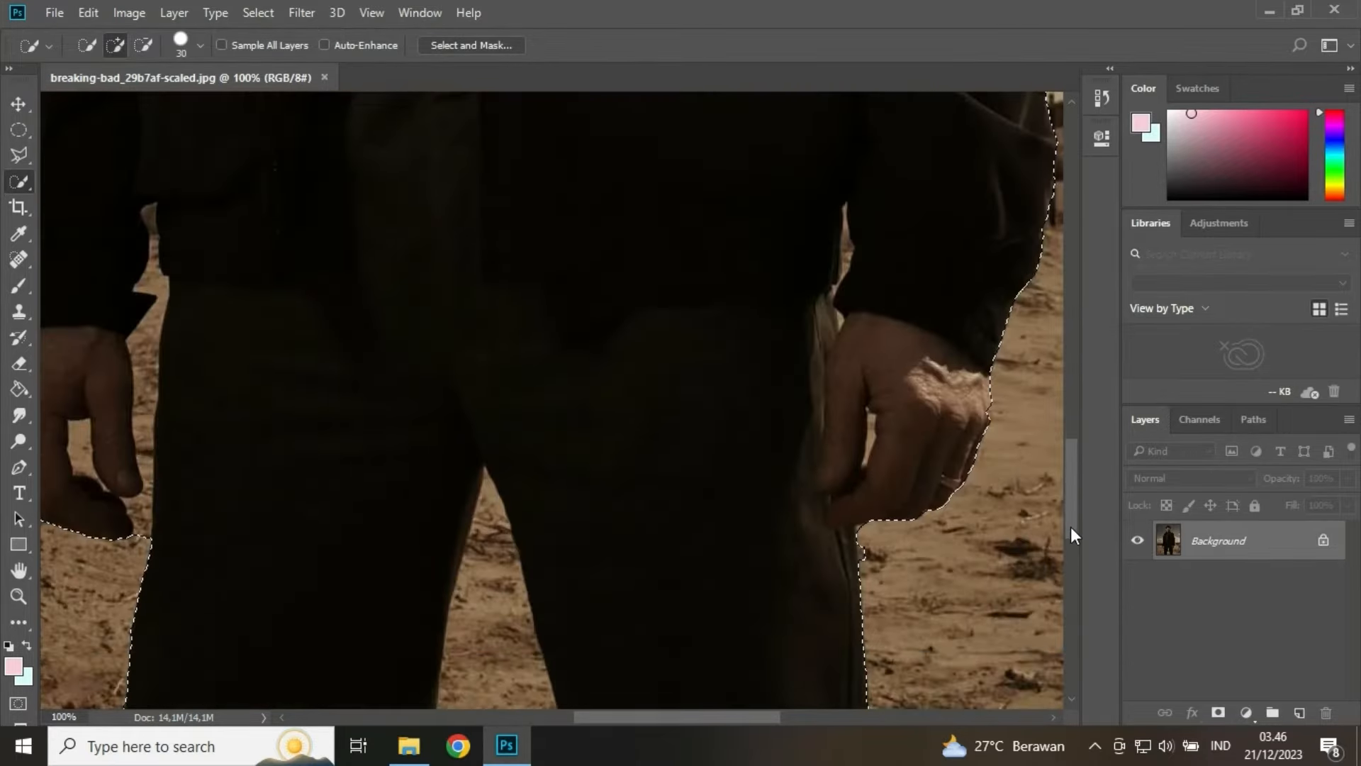
scroll(559, 540, down, 9)
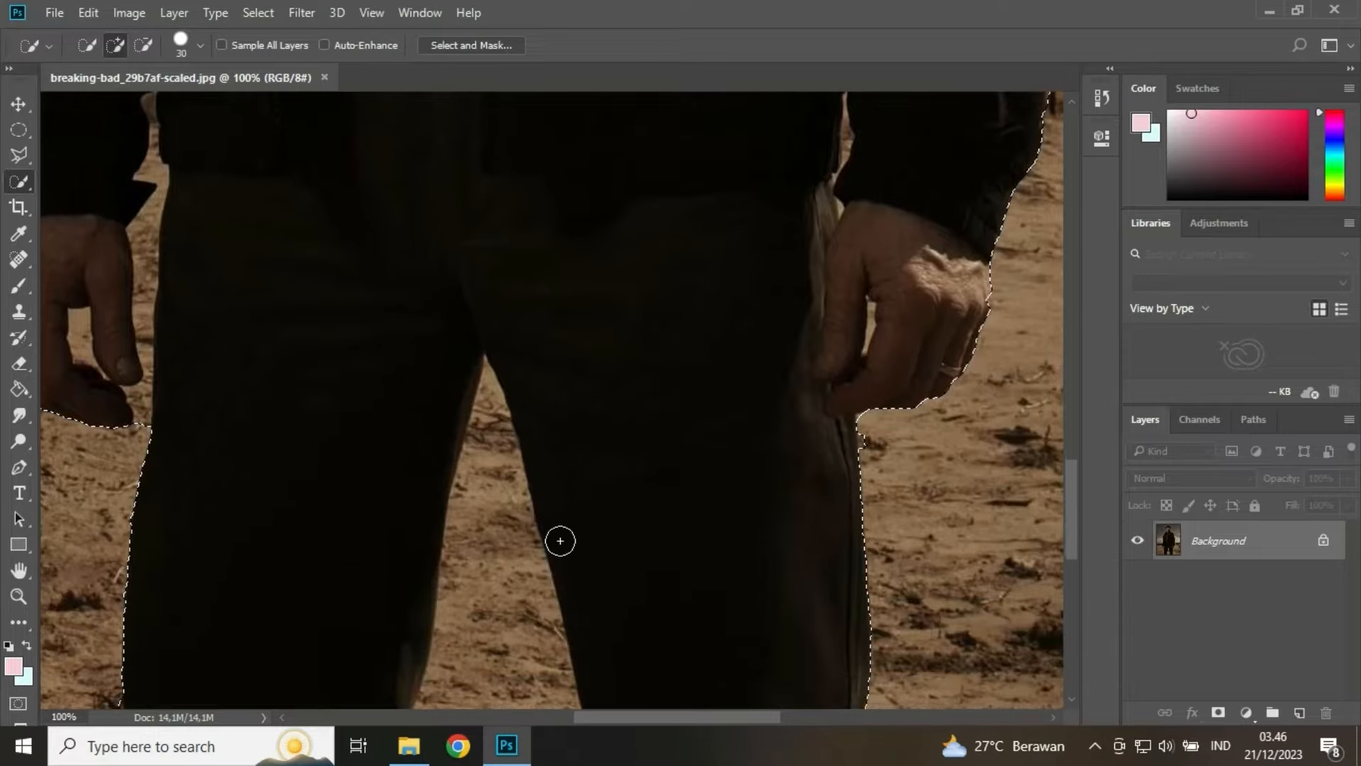
key(alt)
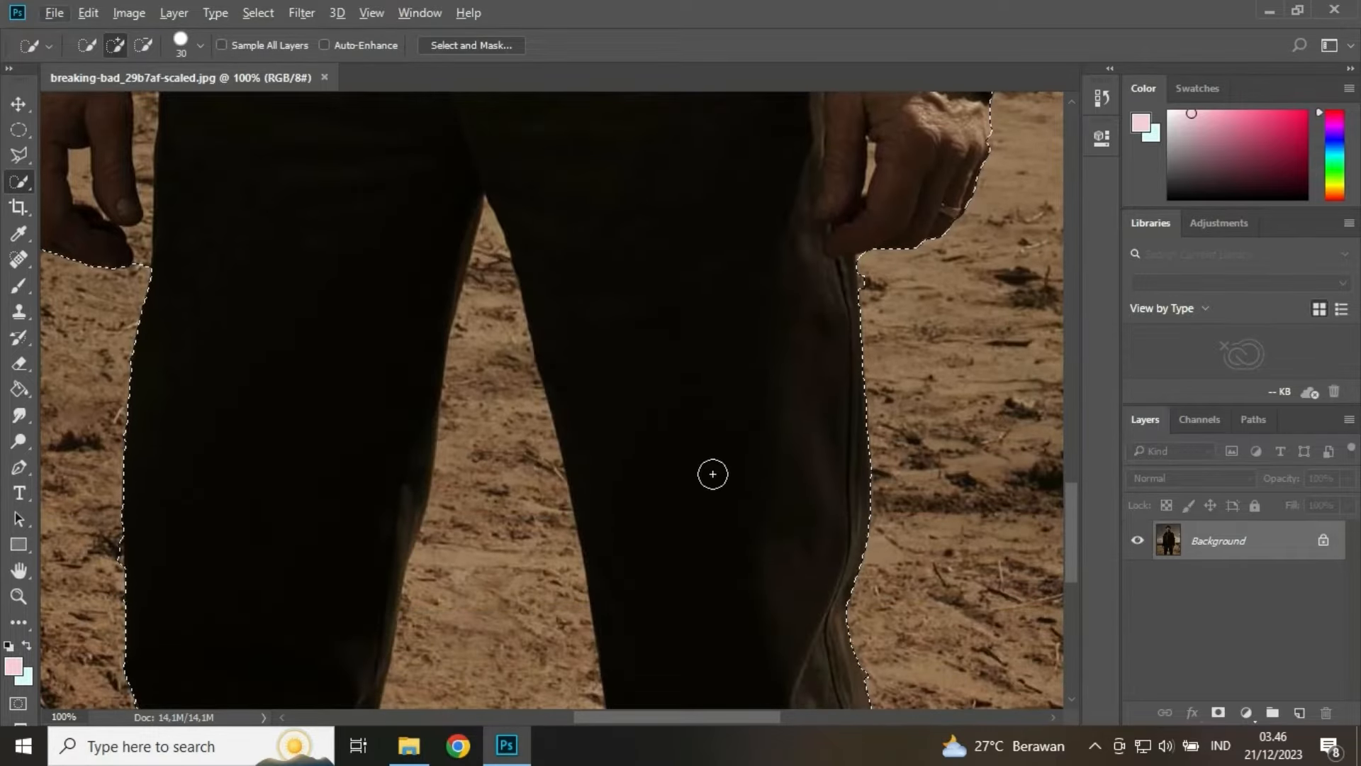
key(ctrl+minus)
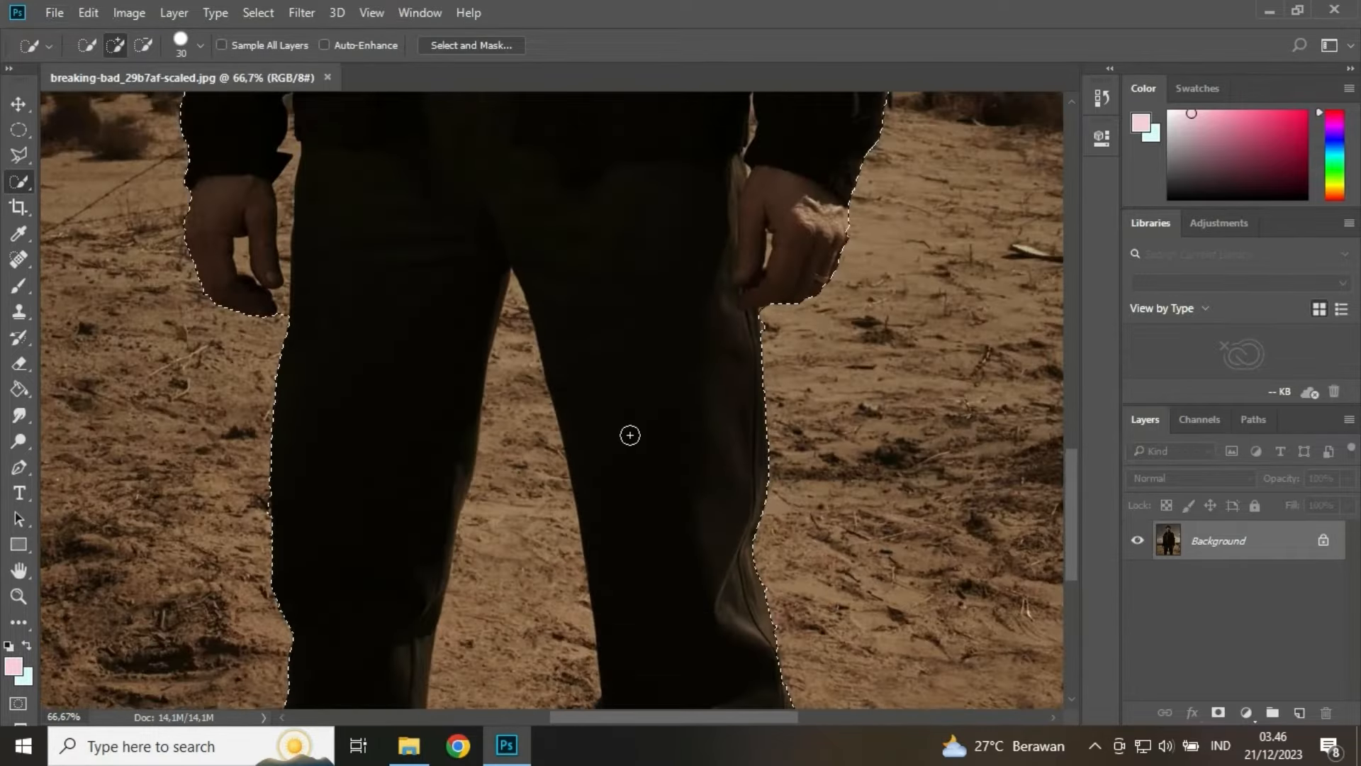
key(ctrl+minus)
scroll(610, 426, down, 2)
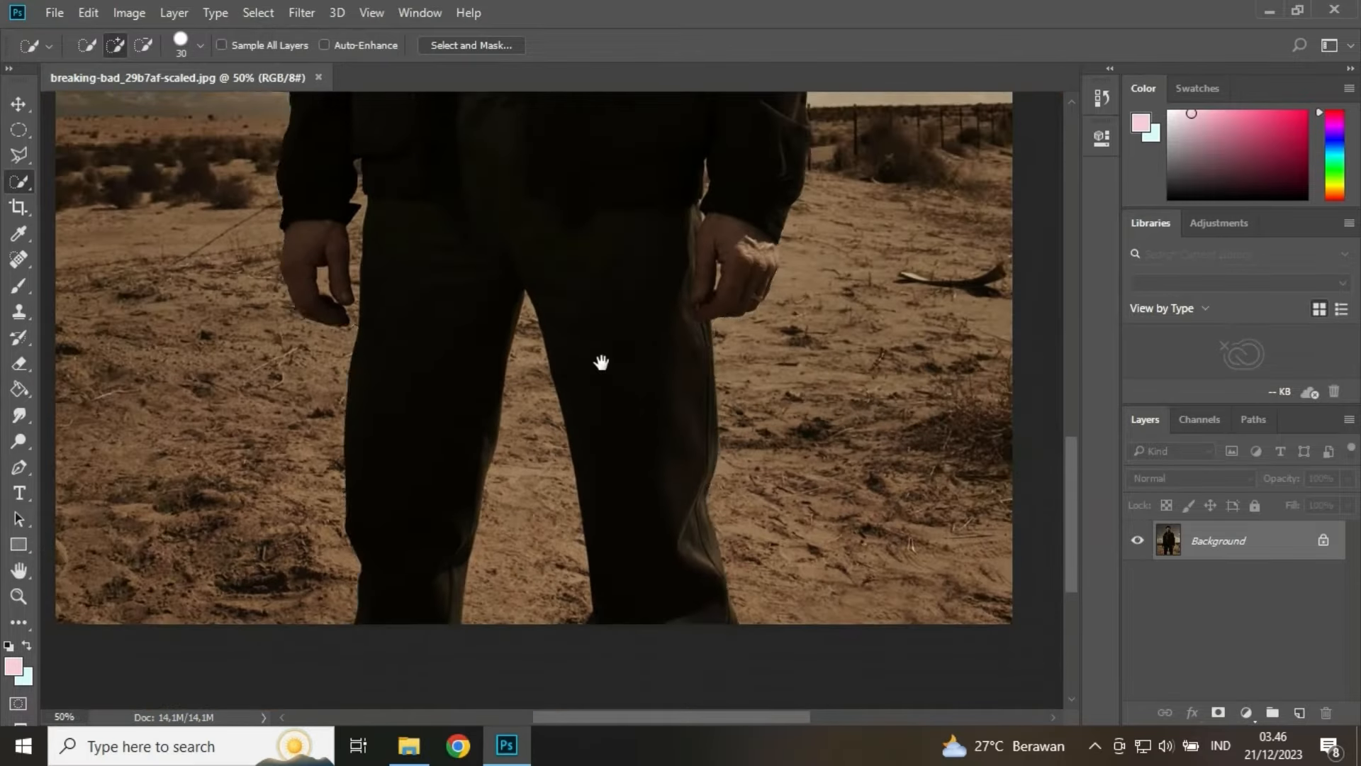
key(alt)
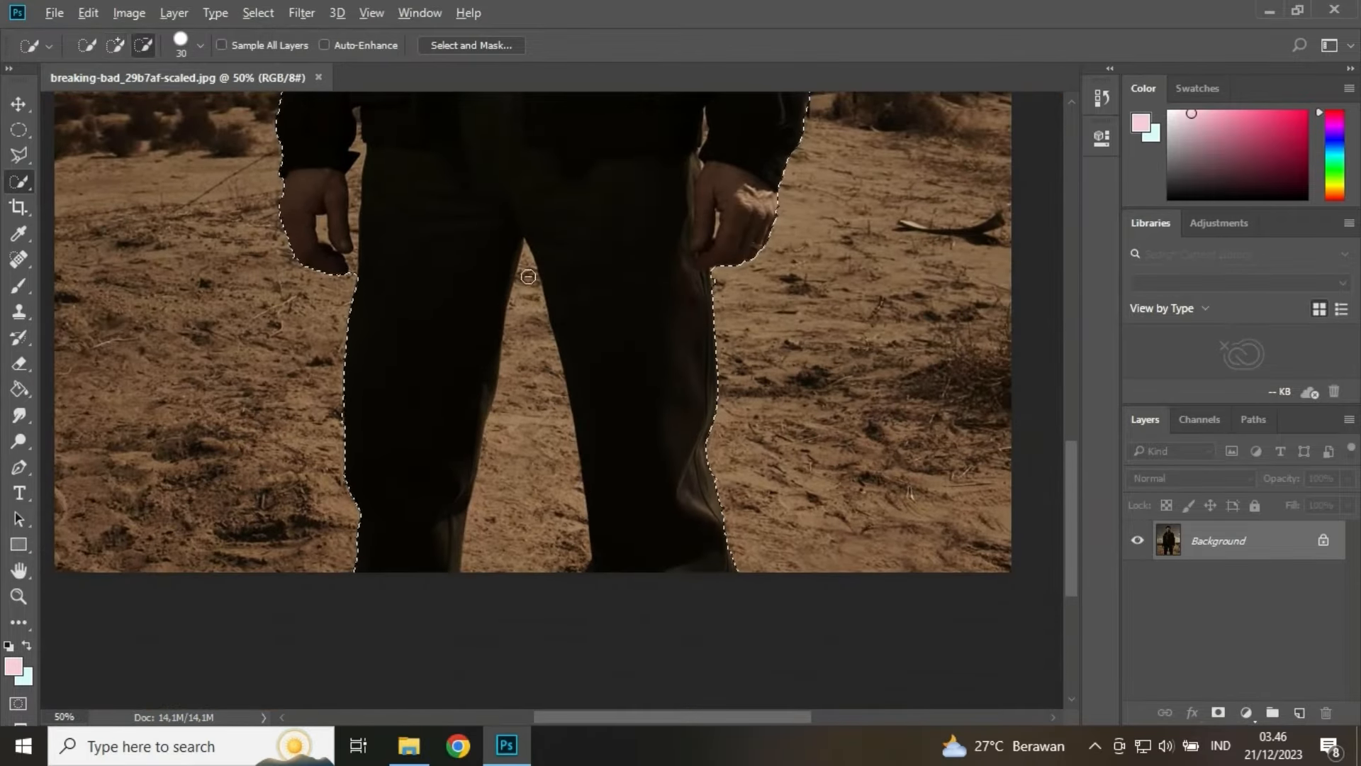
mouse_move(526, 265)
mouse_down()
mouse_move(532, 338)
mouse_move(508, 495)
mouse_up()
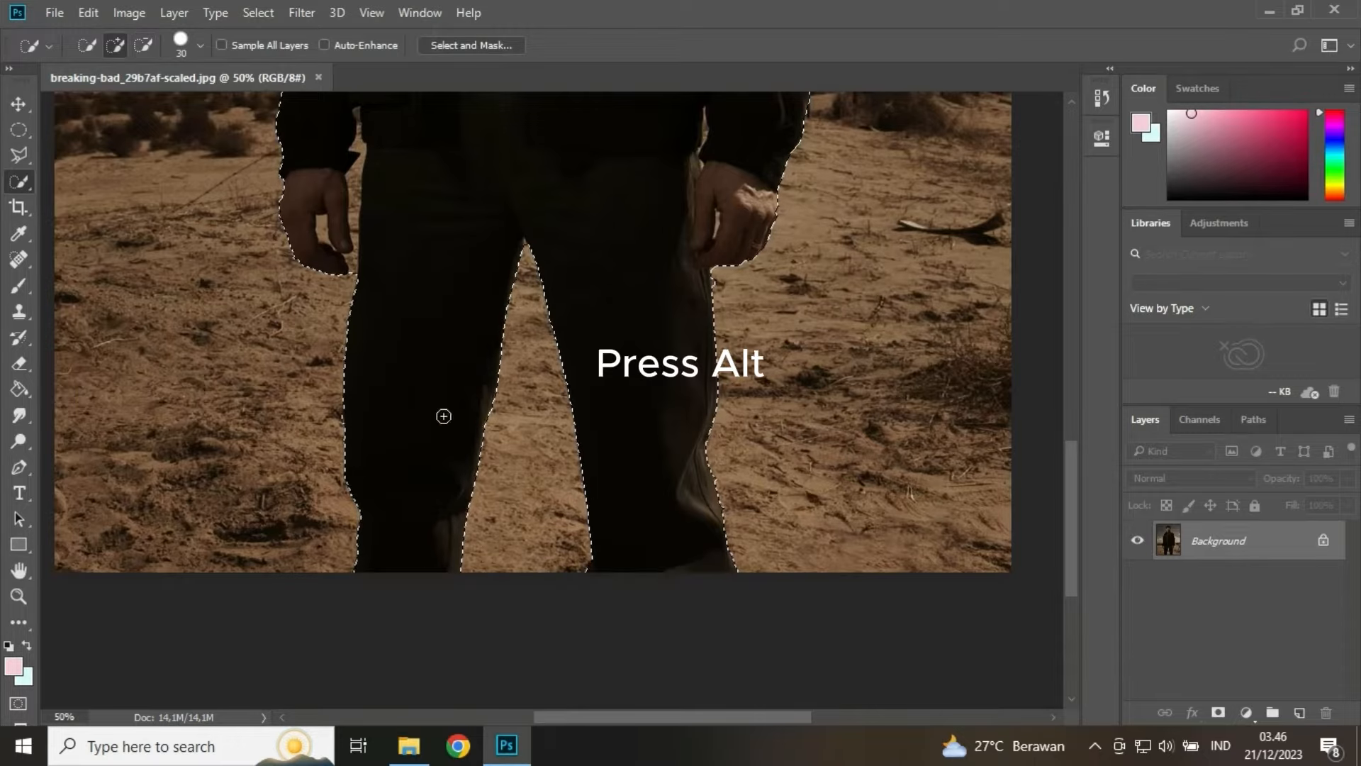
Step: Reduce the brush size to 15 and subtract the upper end of the gap between the sleeve and jacket hem from the selection
scroll(343, 339, up, 1)
scroll(343, 339, up, 2)
key(ctrl+plus)
key(ctrl+plus)
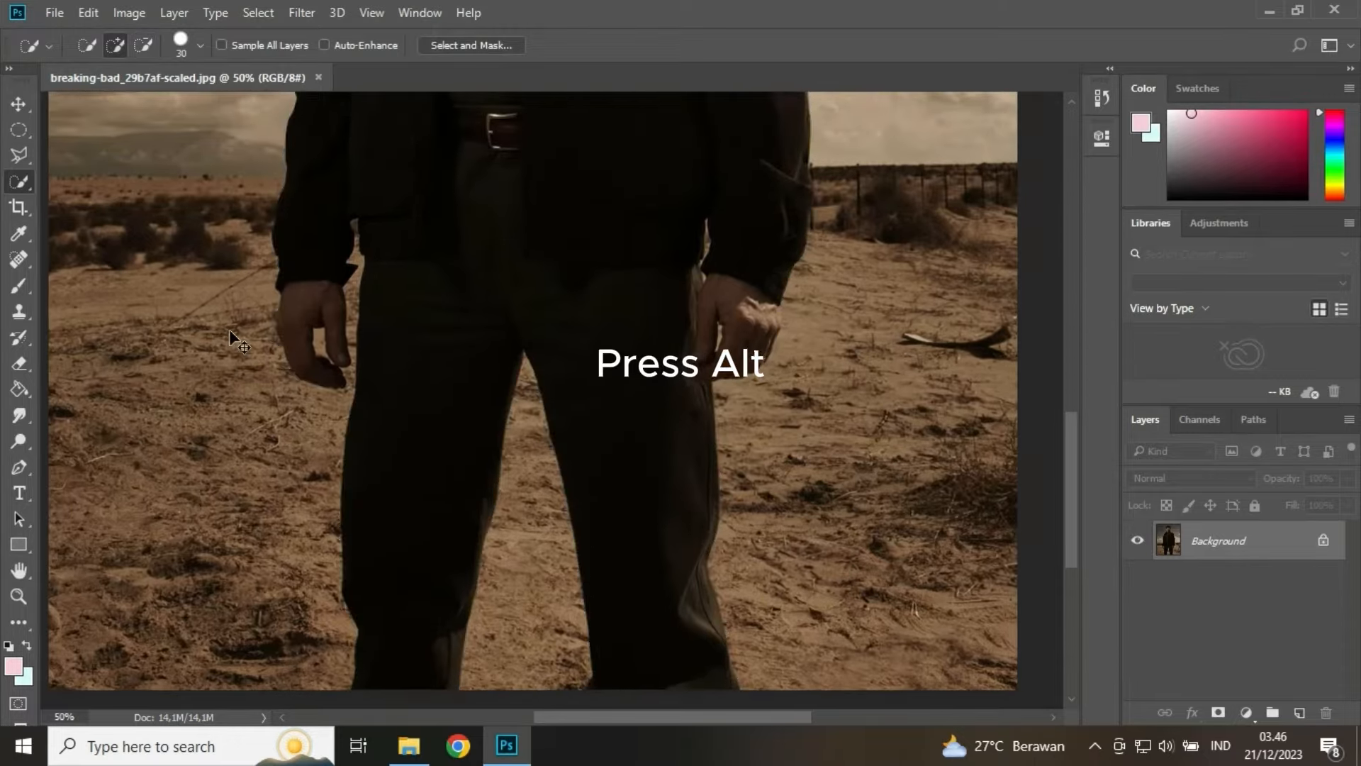
key(ctrl+plus)
drag(140, 244, 343, 401)
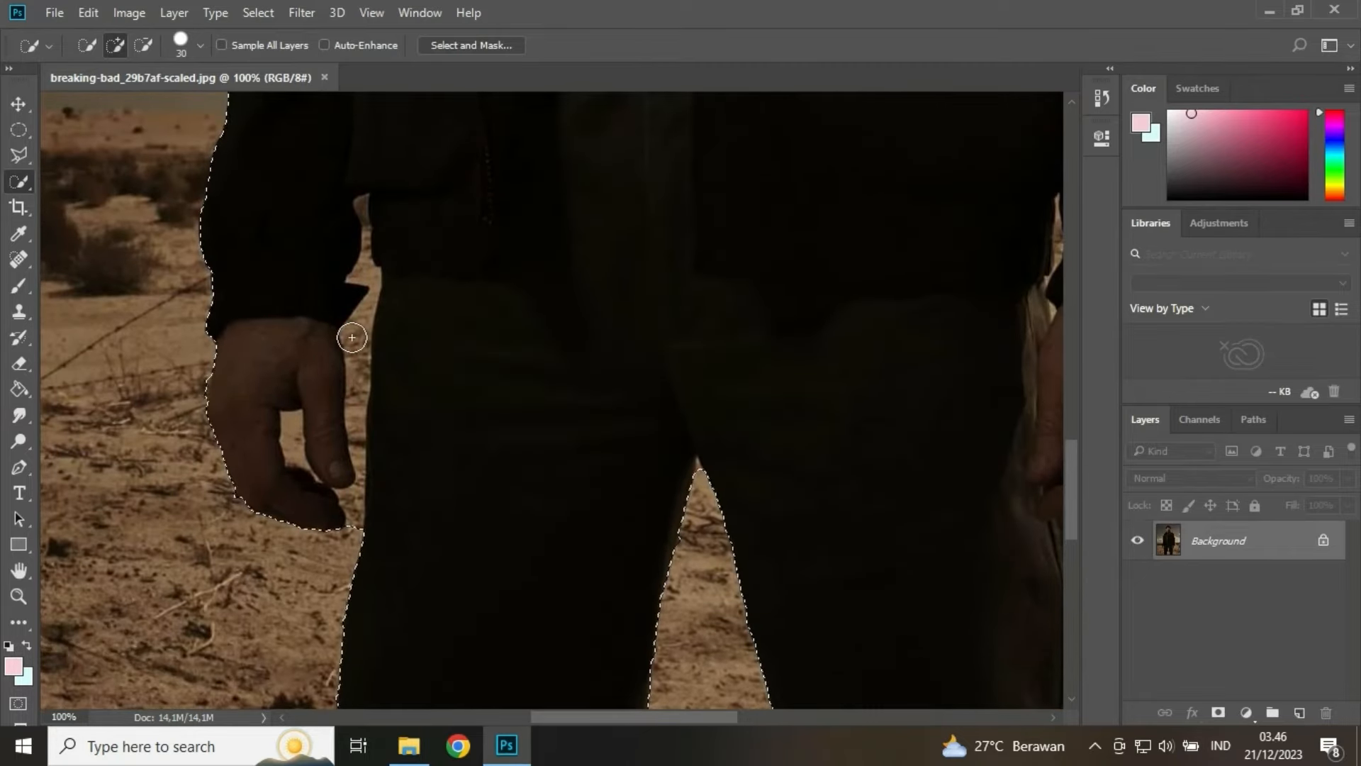
key(alt)
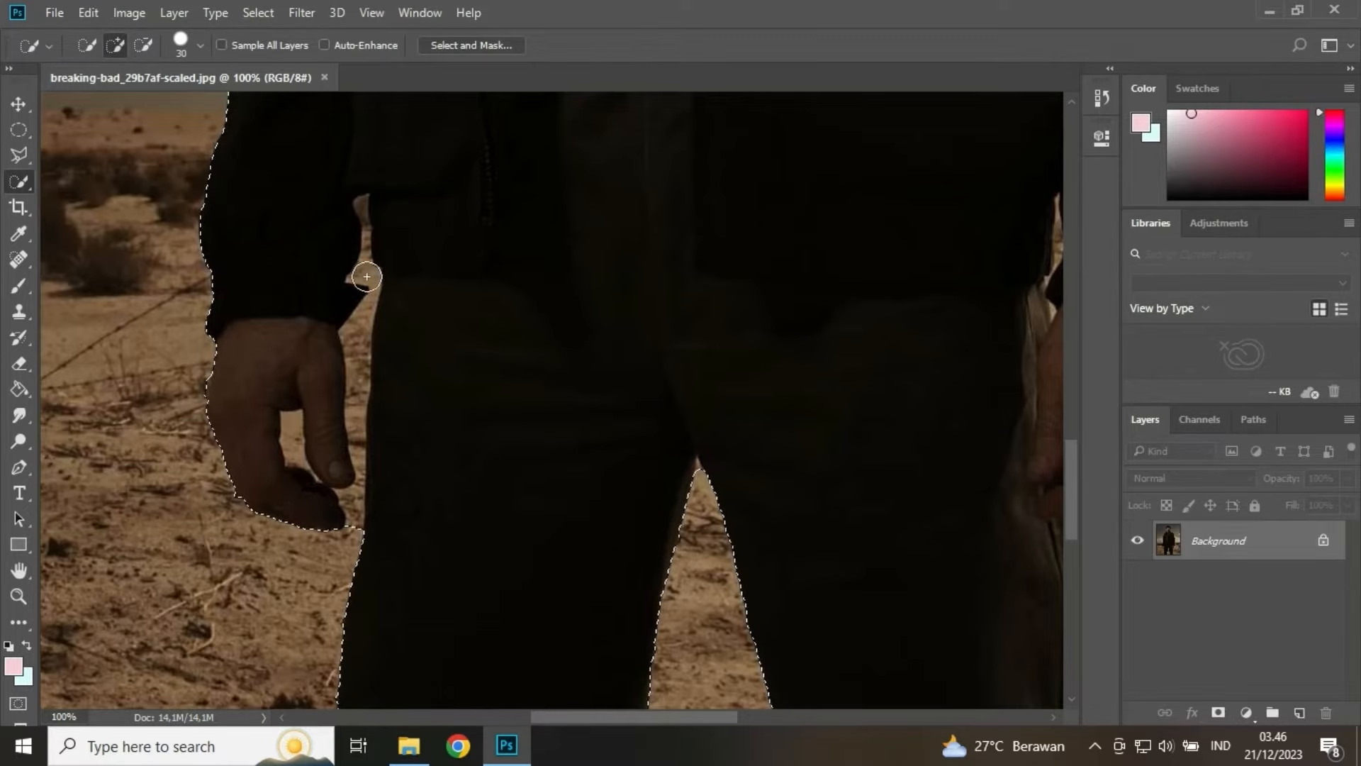
key(alt)
drag(366, 277, 366, 314)
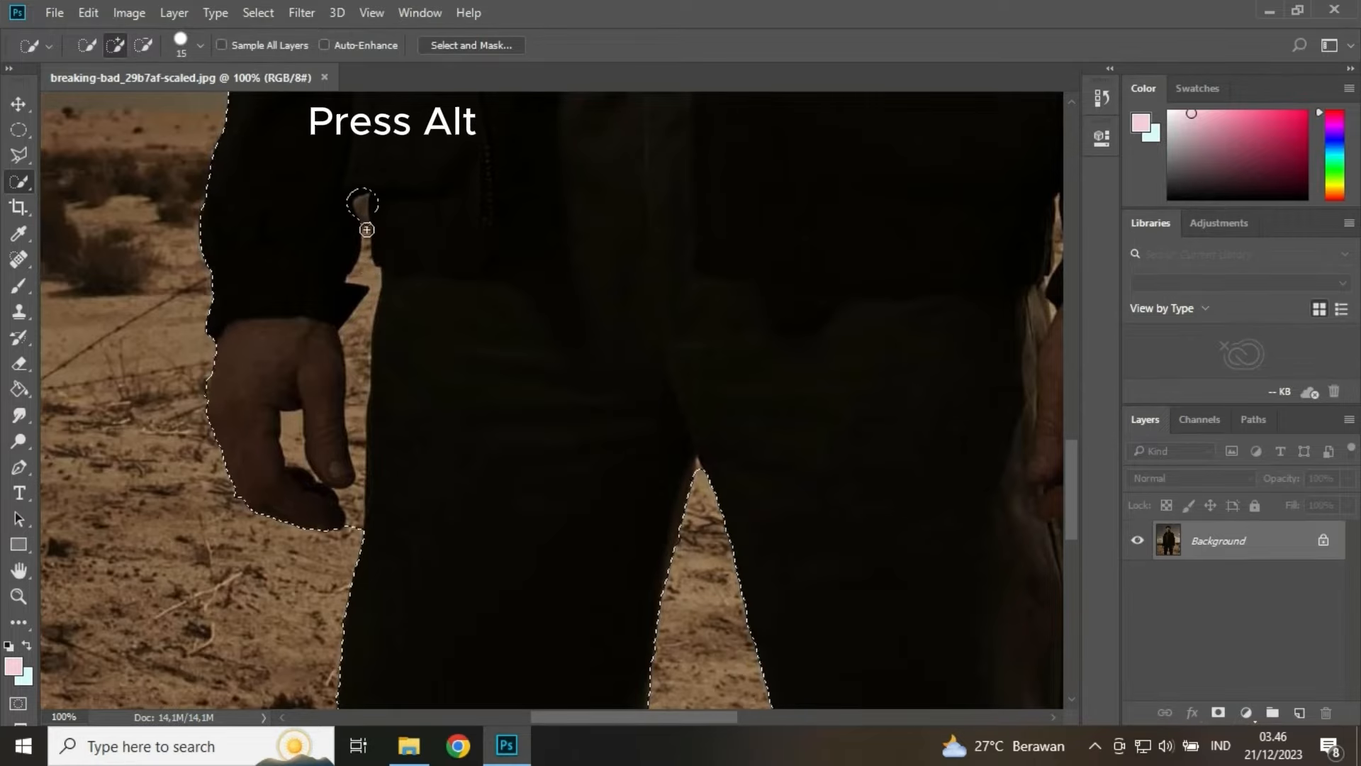
Step: Subtract the rest of the background gap running down between the sleeve, hand and trousers
key(alt)
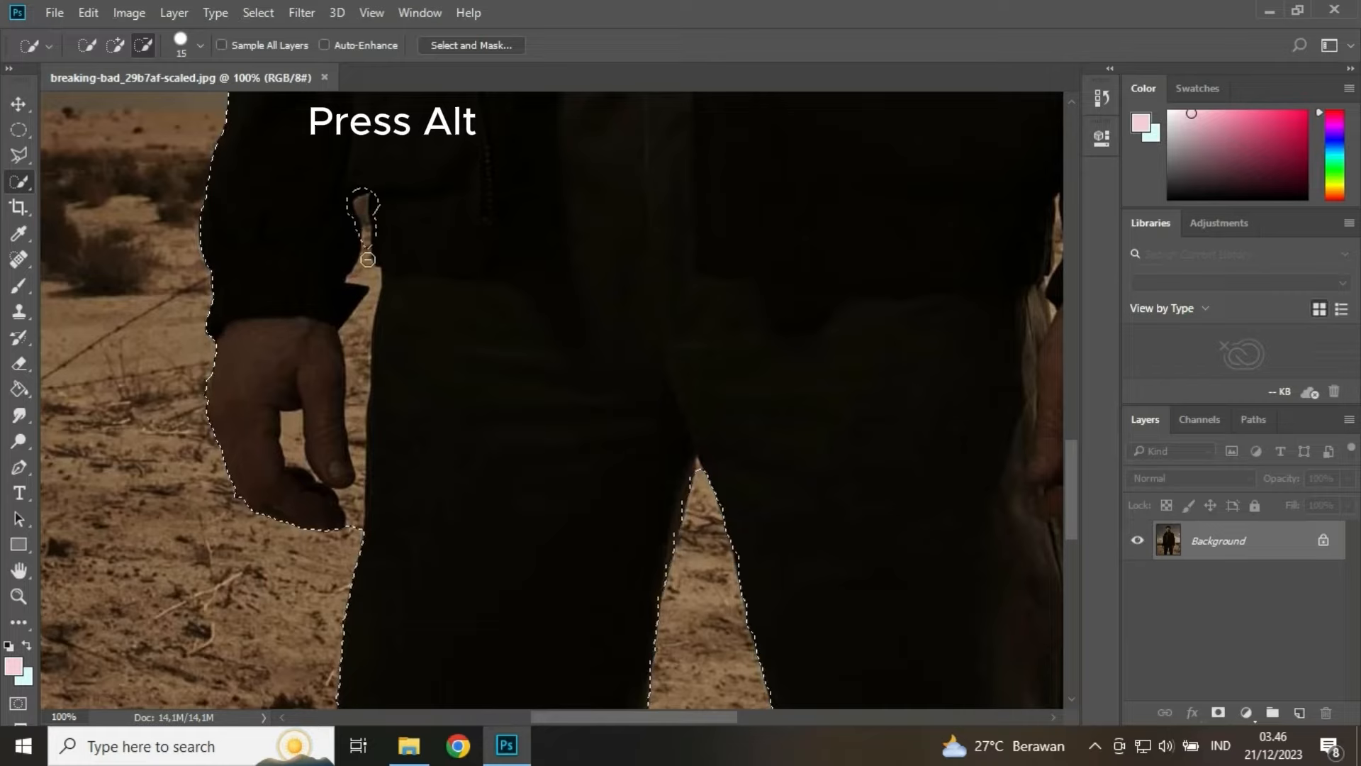
drag(365, 273, 370, 274)
drag(363, 325, 358, 341)
drag(358, 407, 352, 522)
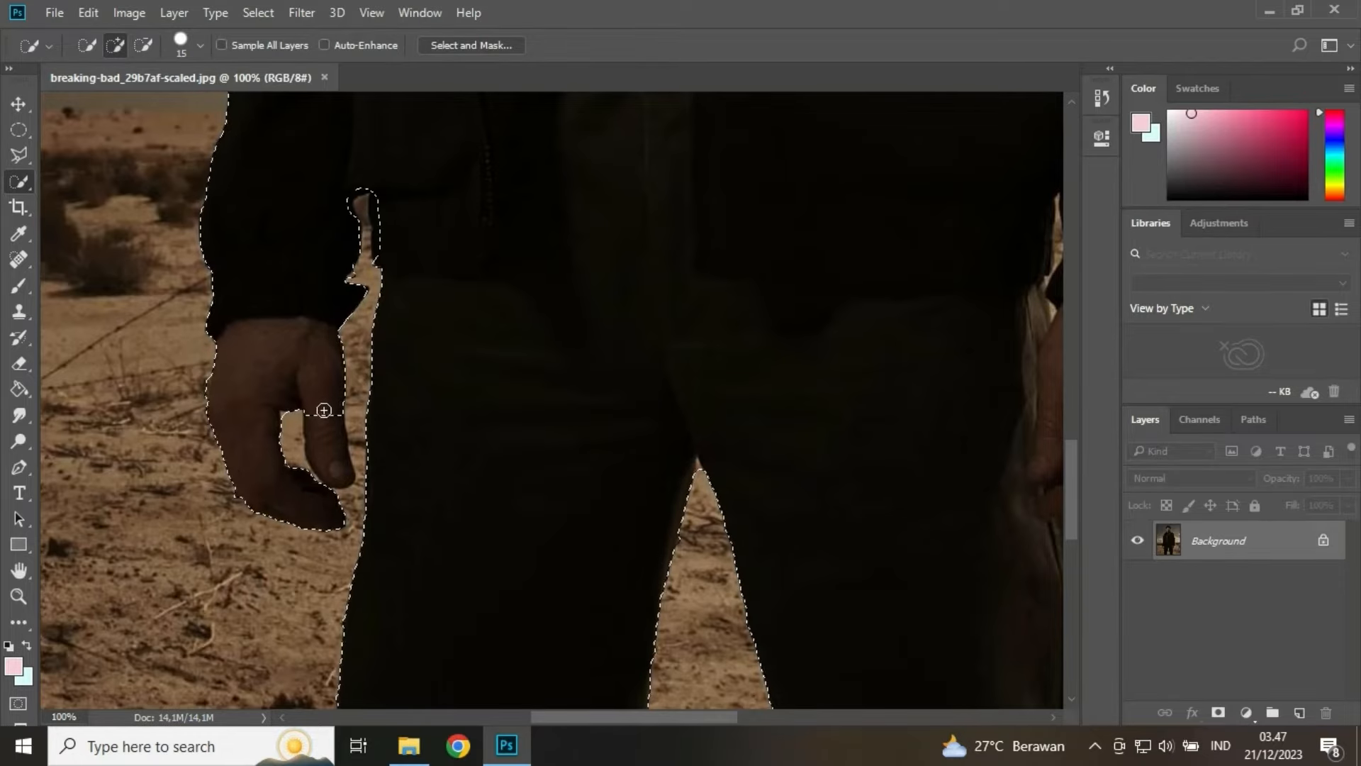
Step: Add the thumb back to the selection and subtract the small background gap between the thumb and fingers
drag(327, 430, 339, 467)
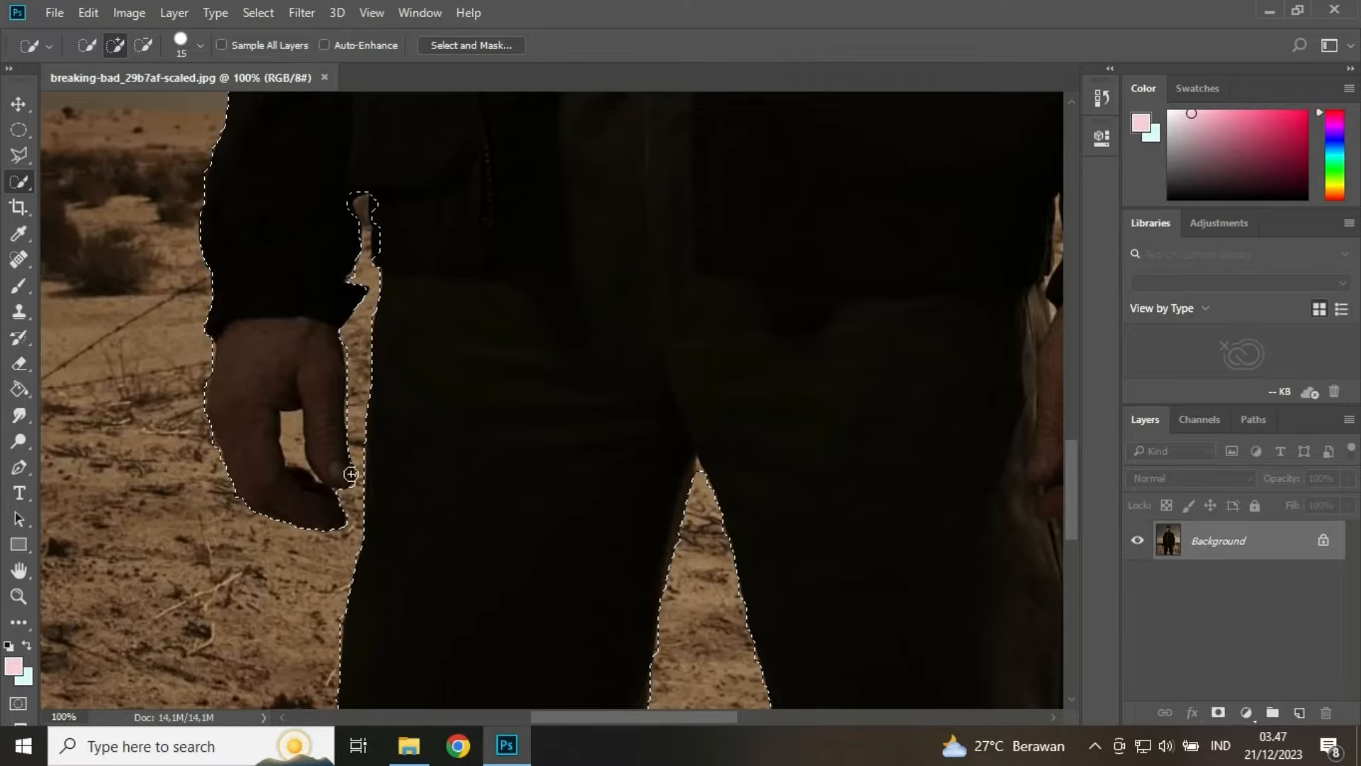
key(alt)
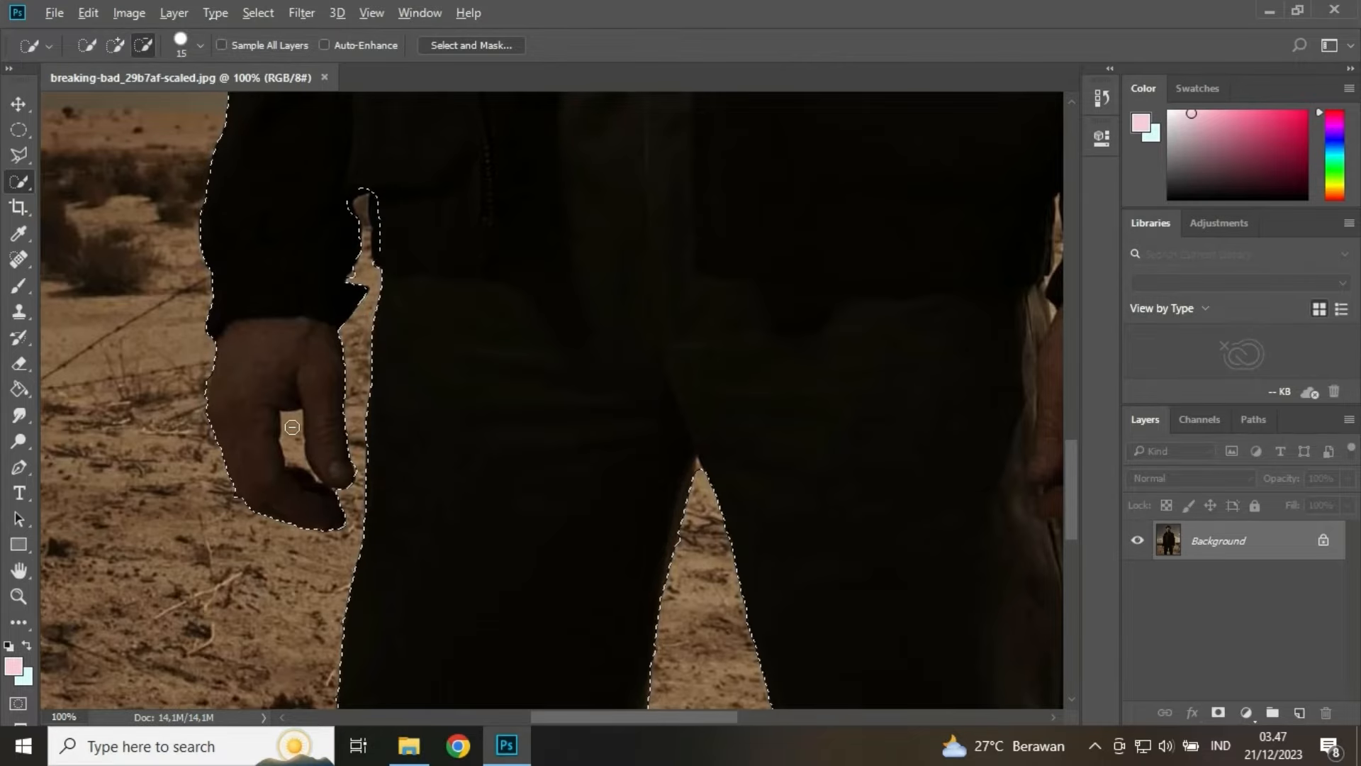
drag(296, 425, 294, 445)
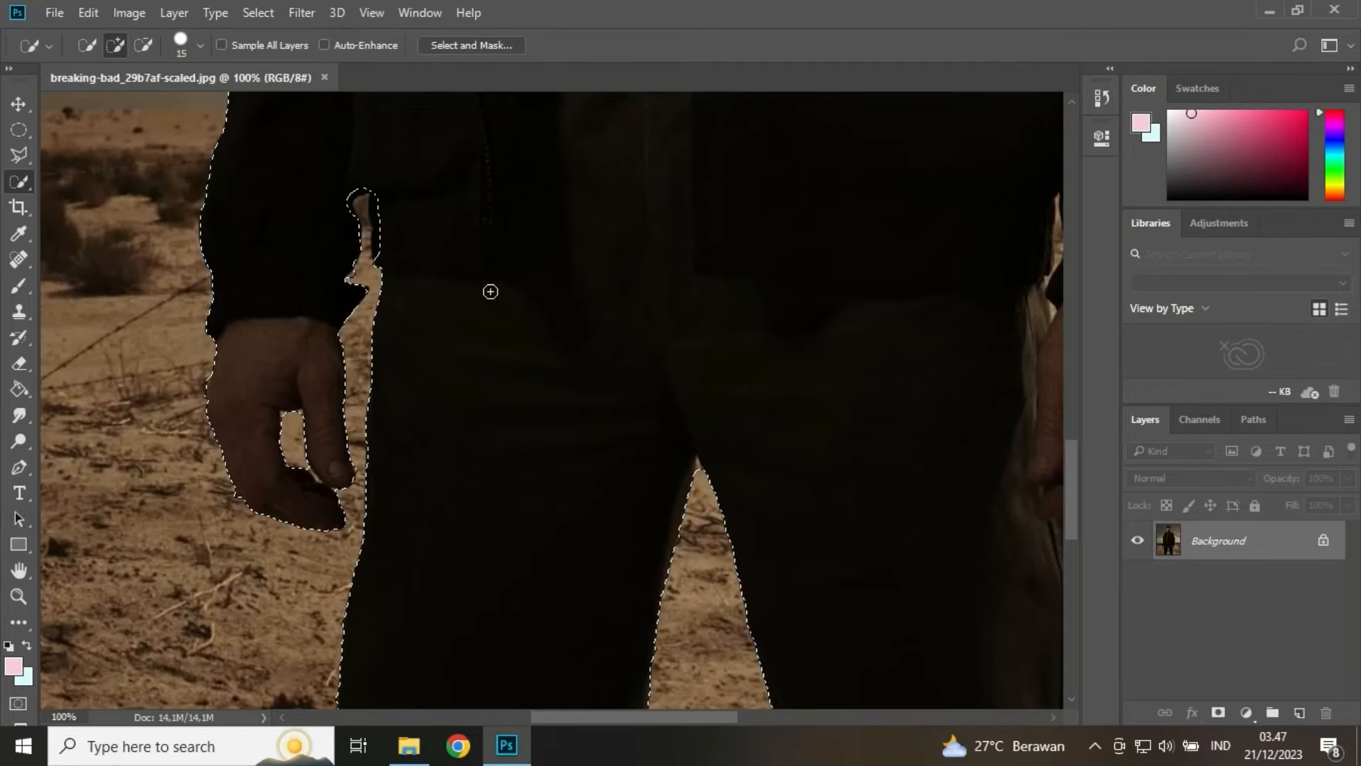
Step: Smooth the man's selection with a sample radius of 10 pixels
key(ctrl+minus)
key(ctrl+minus)
key(ctrl+minus)
key(ctrl+minus)
key(ctrl+minus)
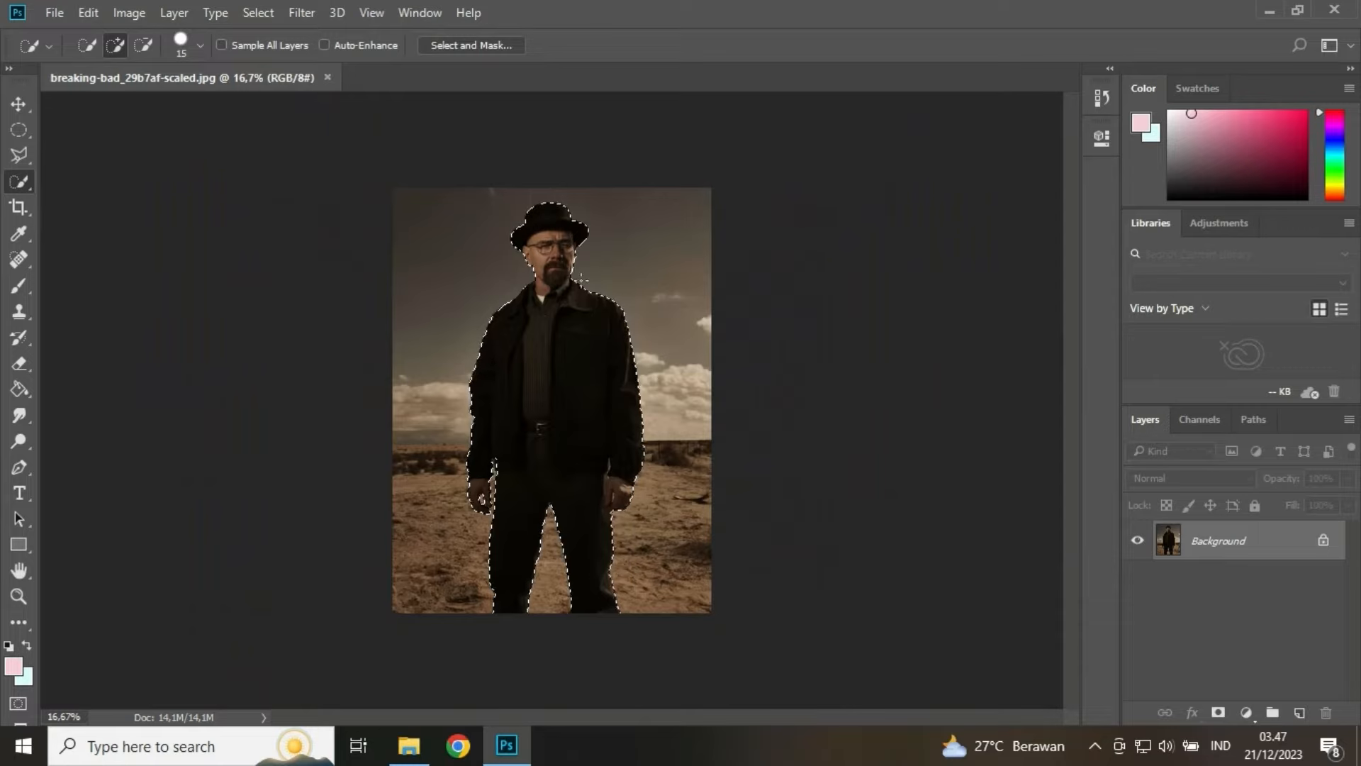
key(bracketright)
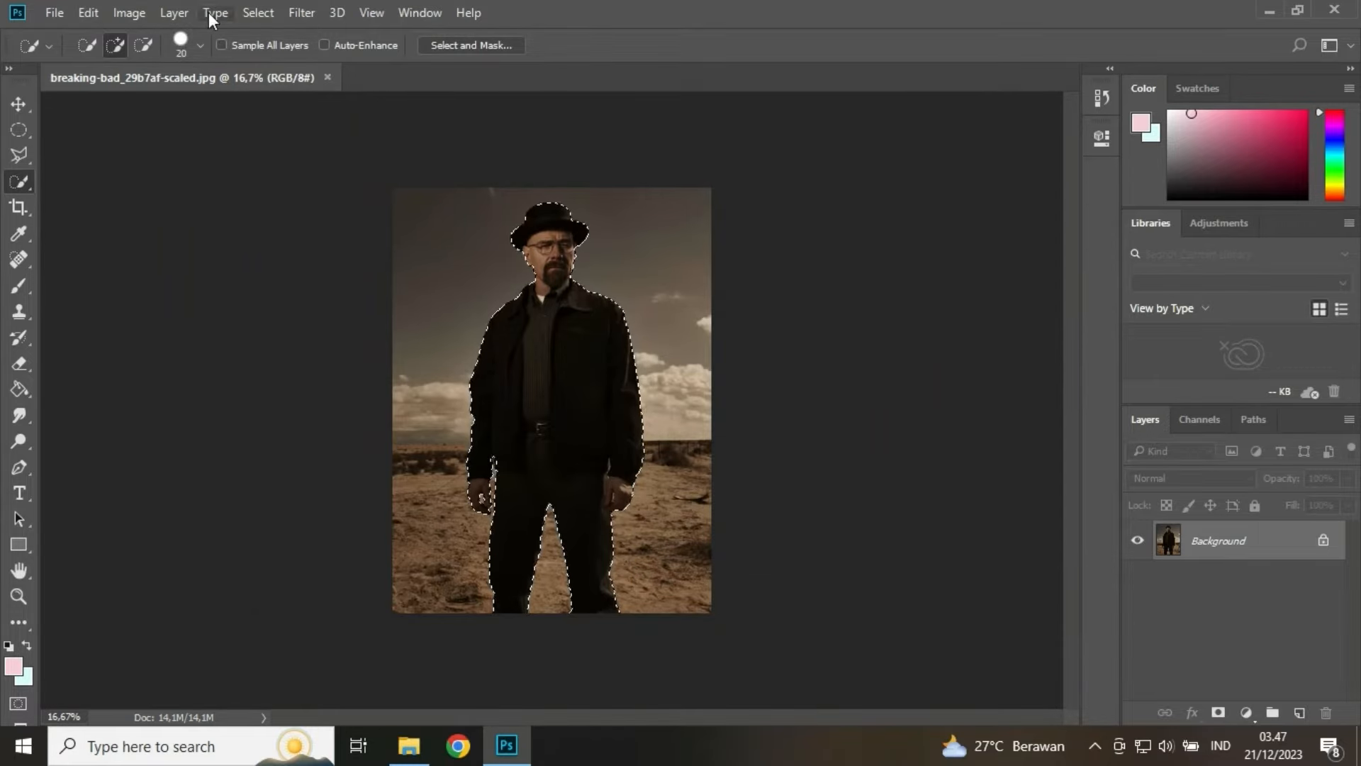
click(246, 12)
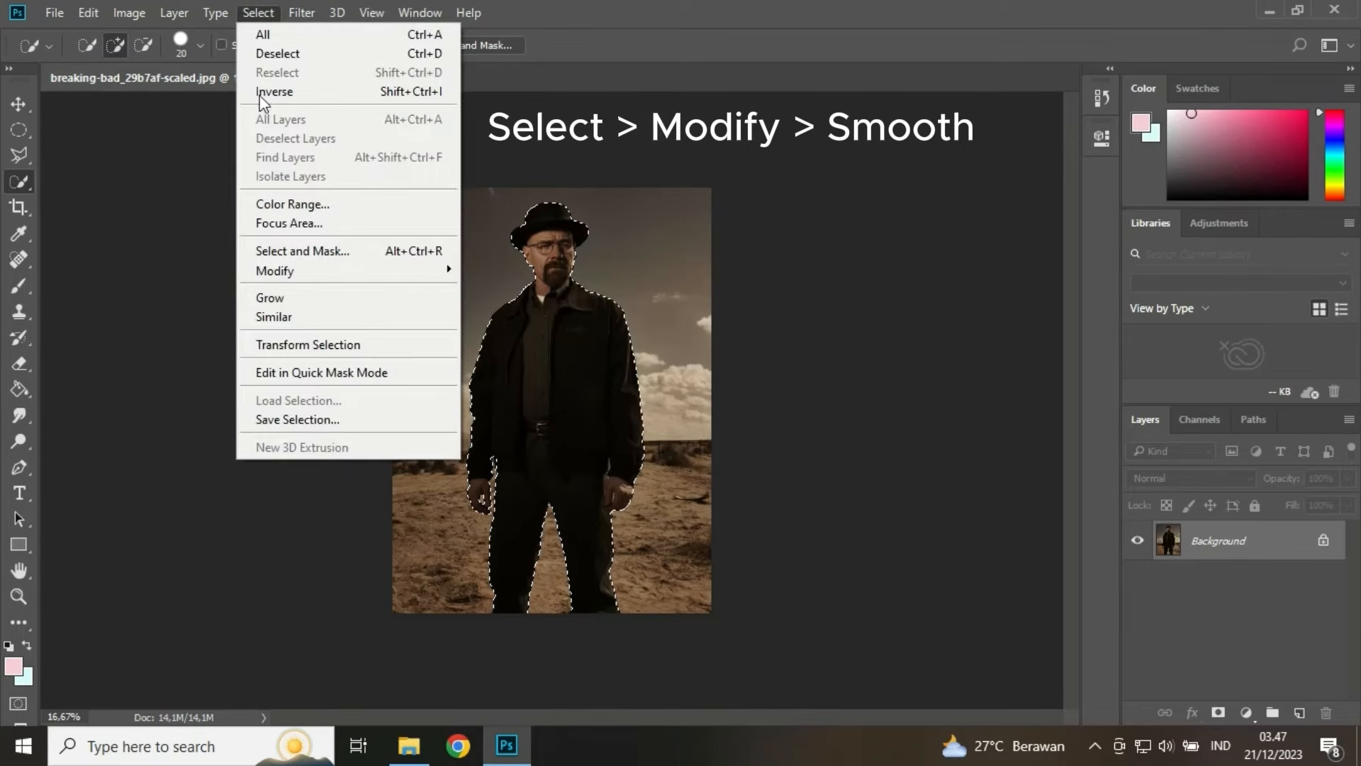
mouse_move(287, 270)
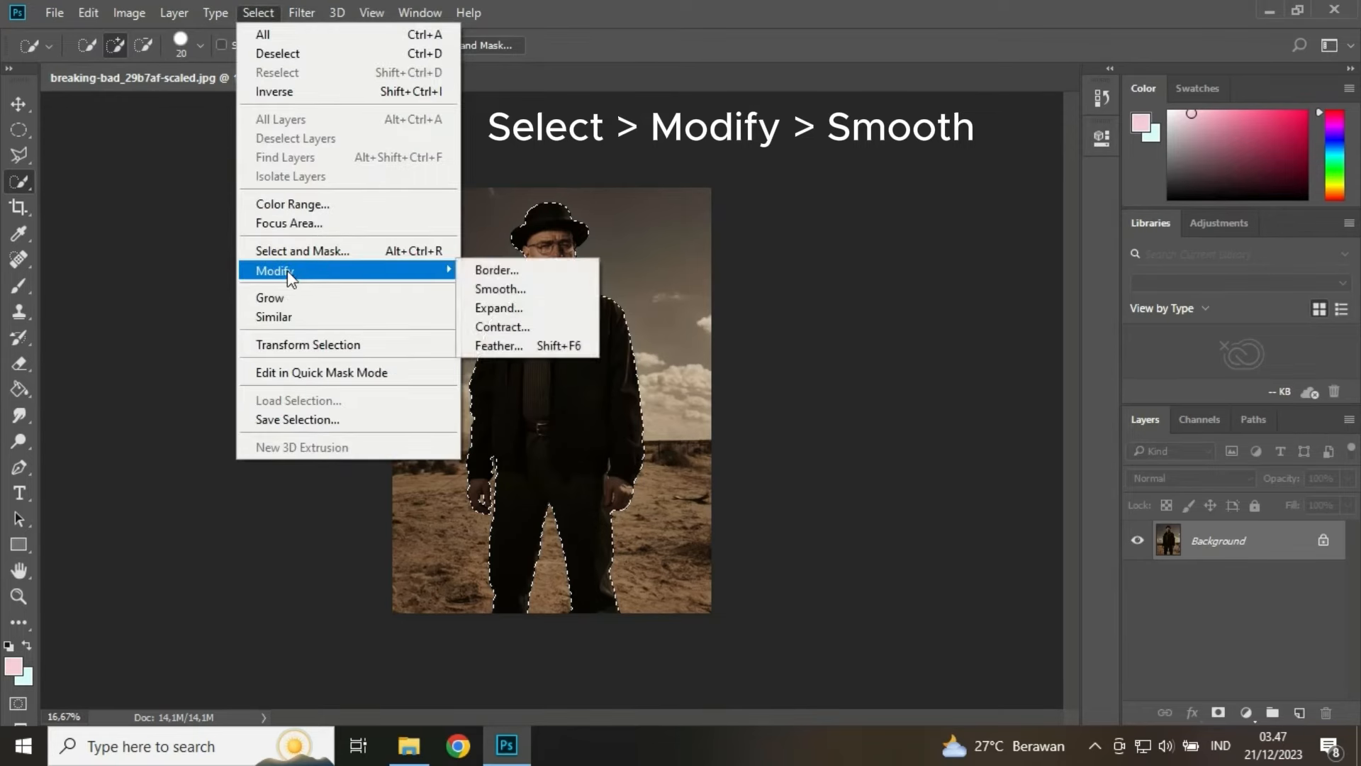
click(489, 289)
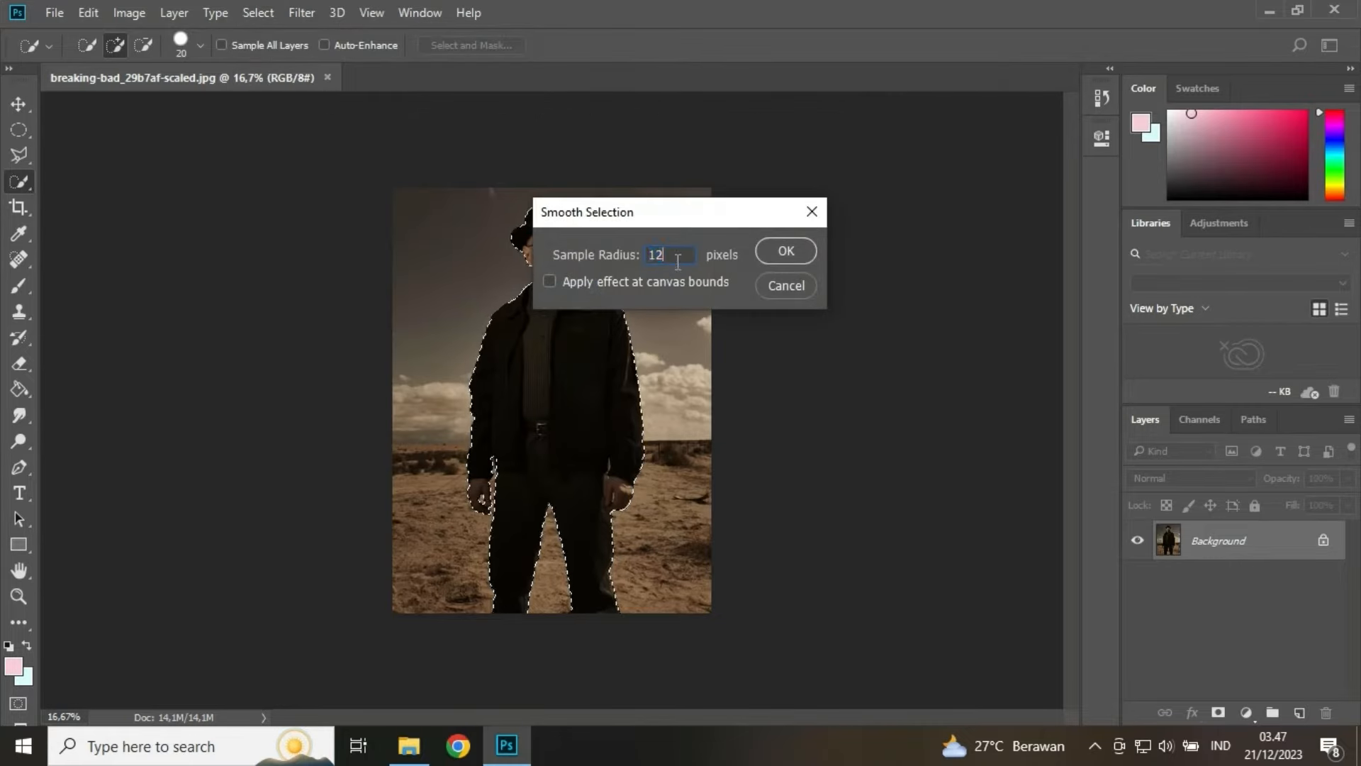
text(10)
click(781, 257)
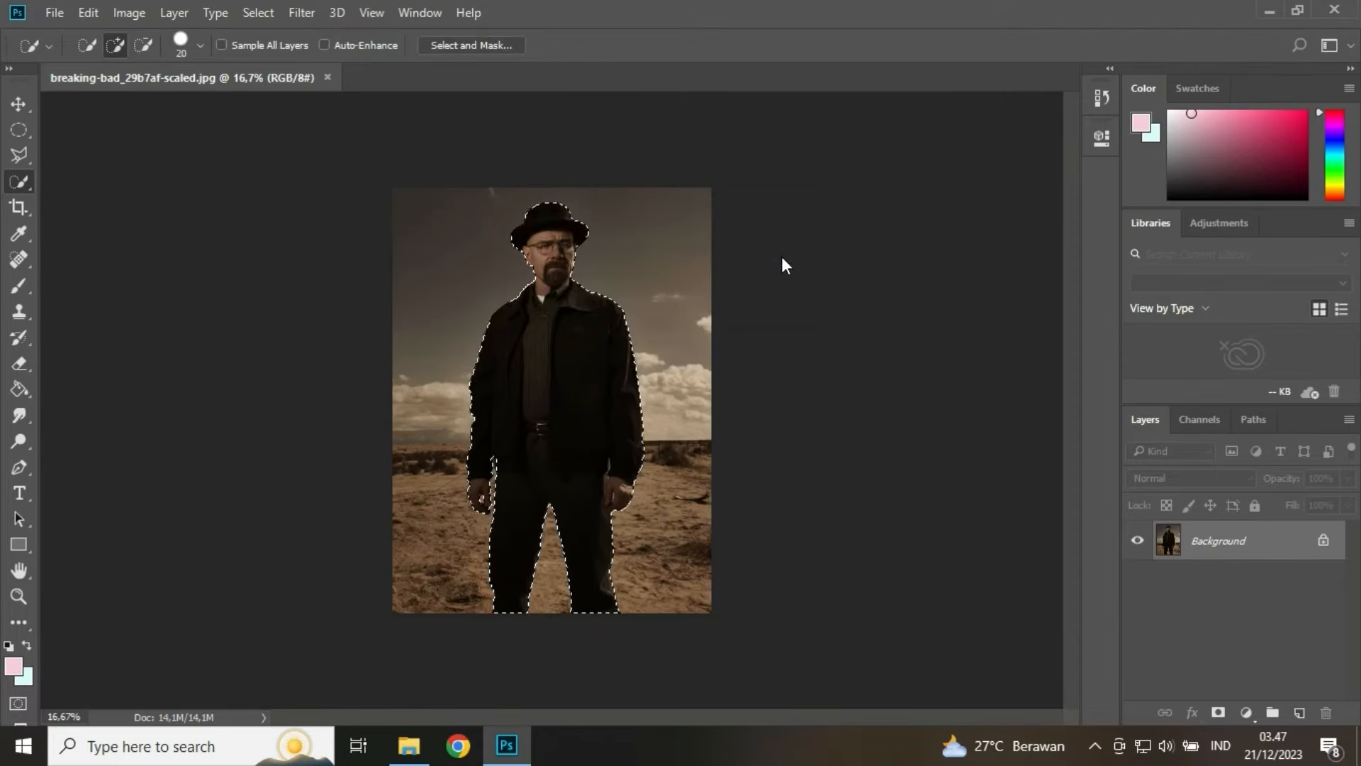
Step: Copy the selected man to a new layer and check the cutout by temporarily hiding the Background layer
click(19, 106)
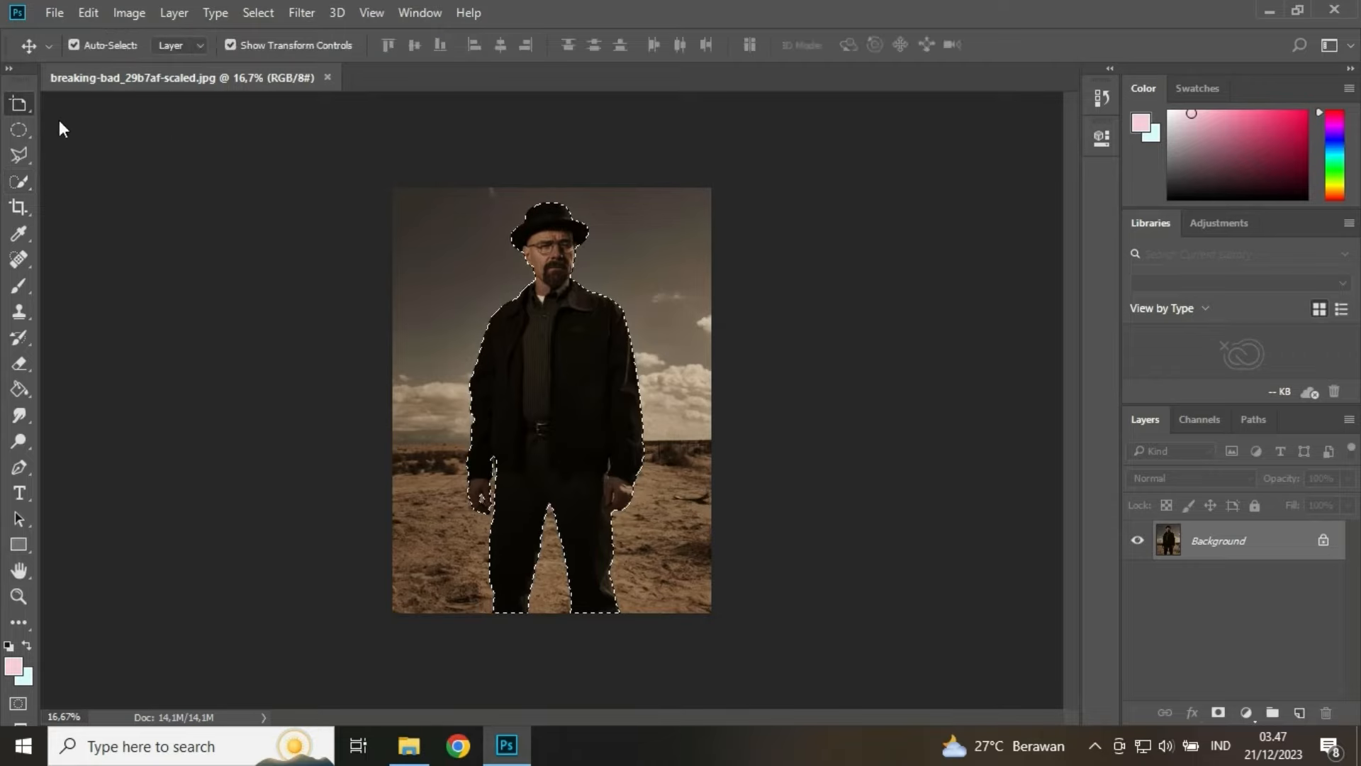
drag(19, 105, 103, 104)
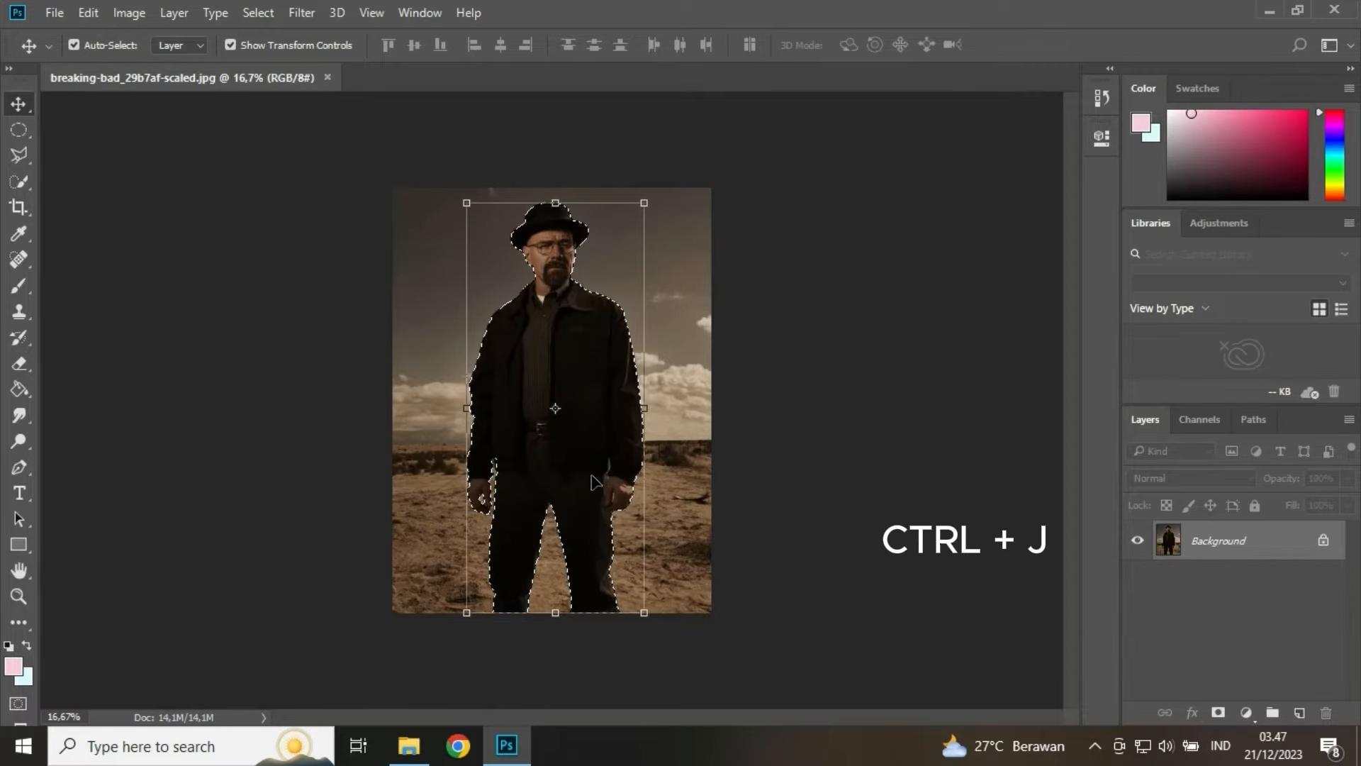
key(ctrl+j)
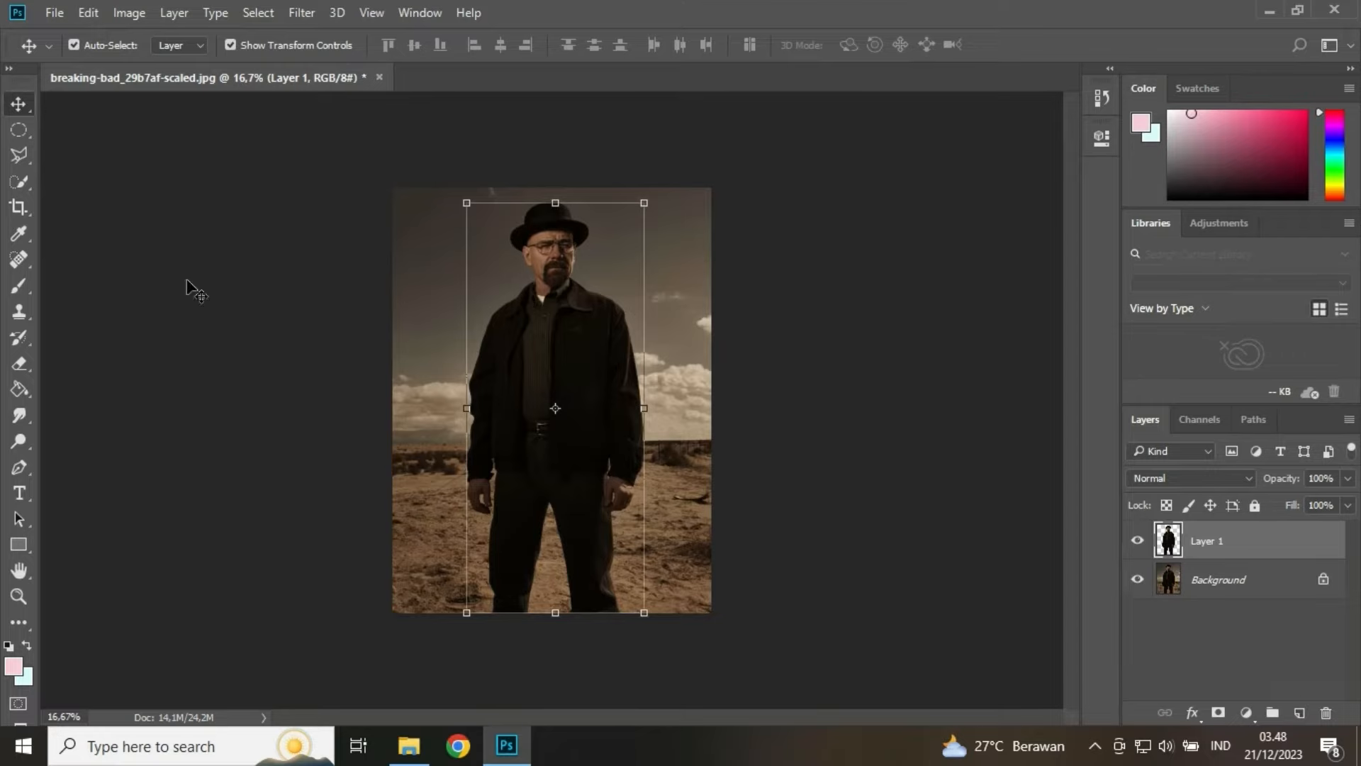
click(1136, 580)
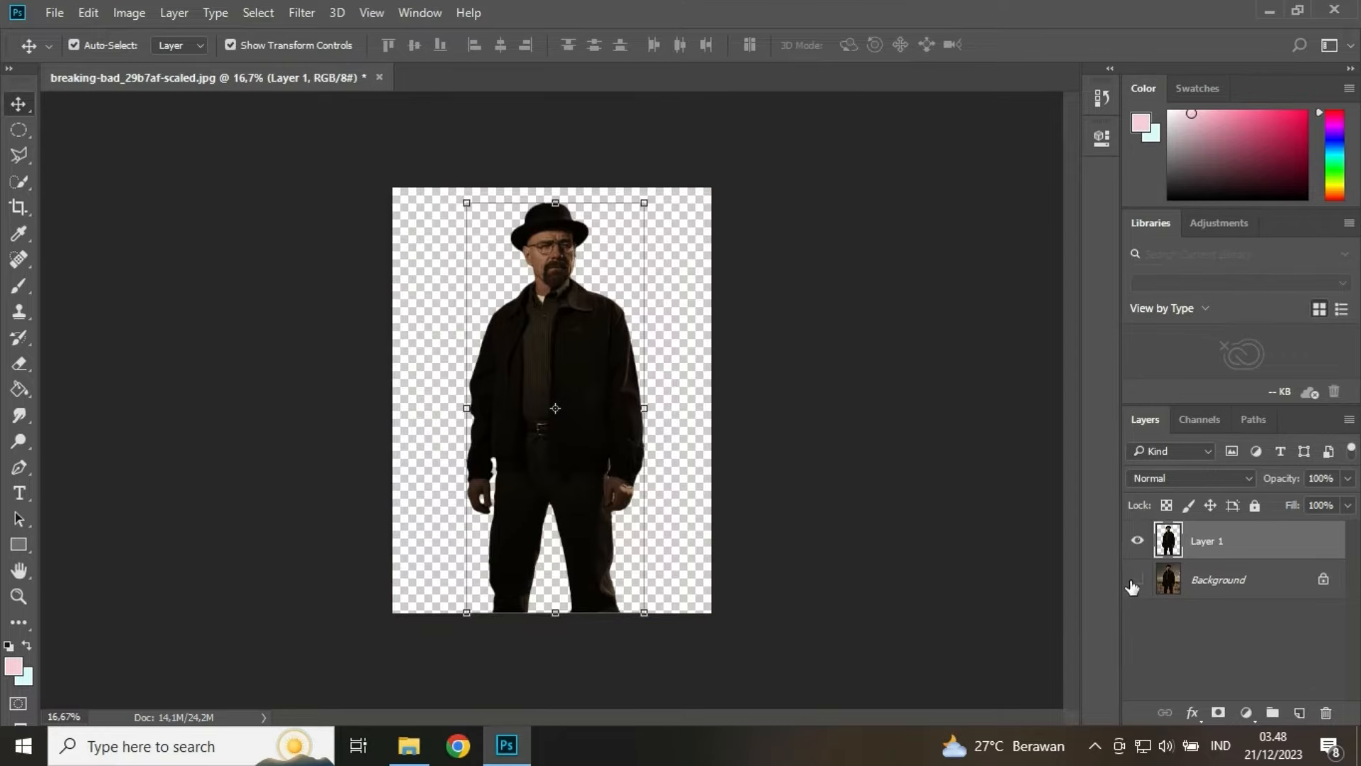
click(1136, 579)
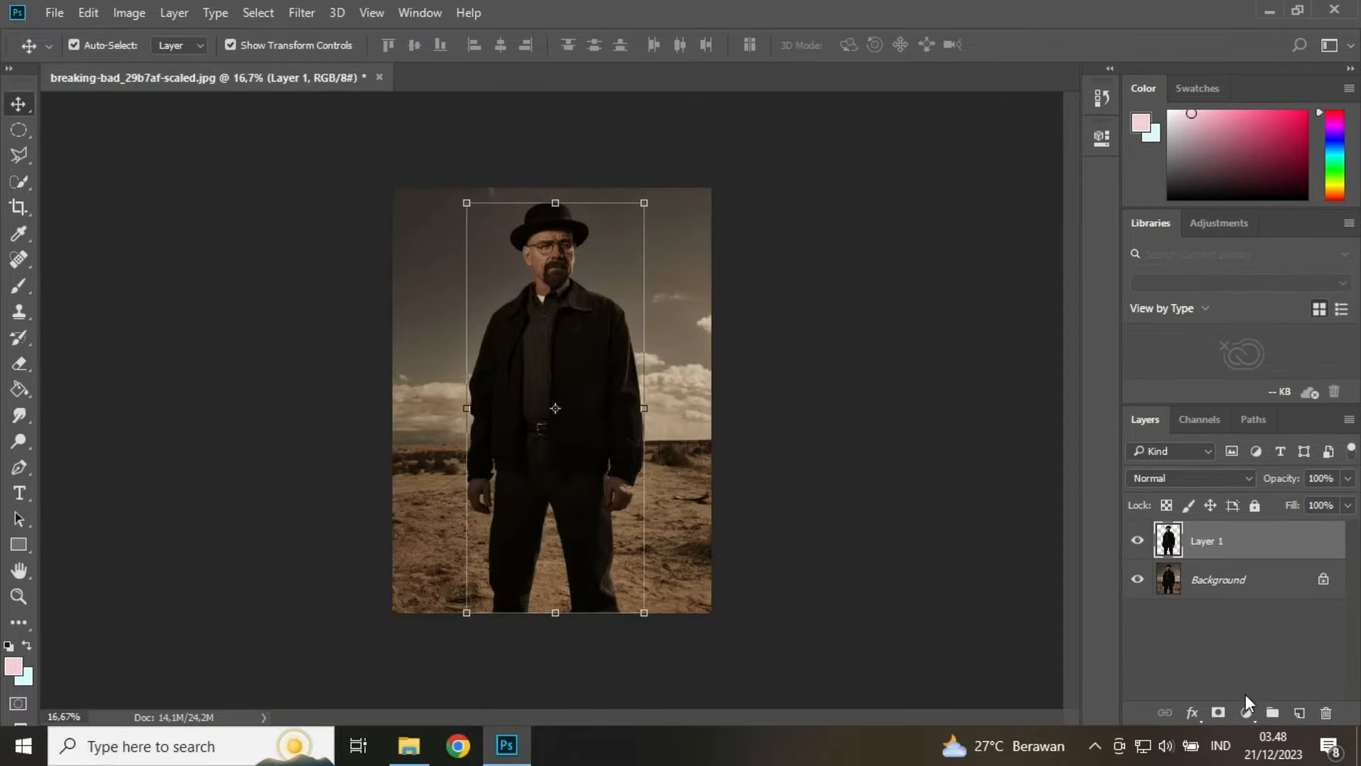
Step: Add an outside Stroke effect to the cutout layer with a size of about 18 px
click(1191, 712)
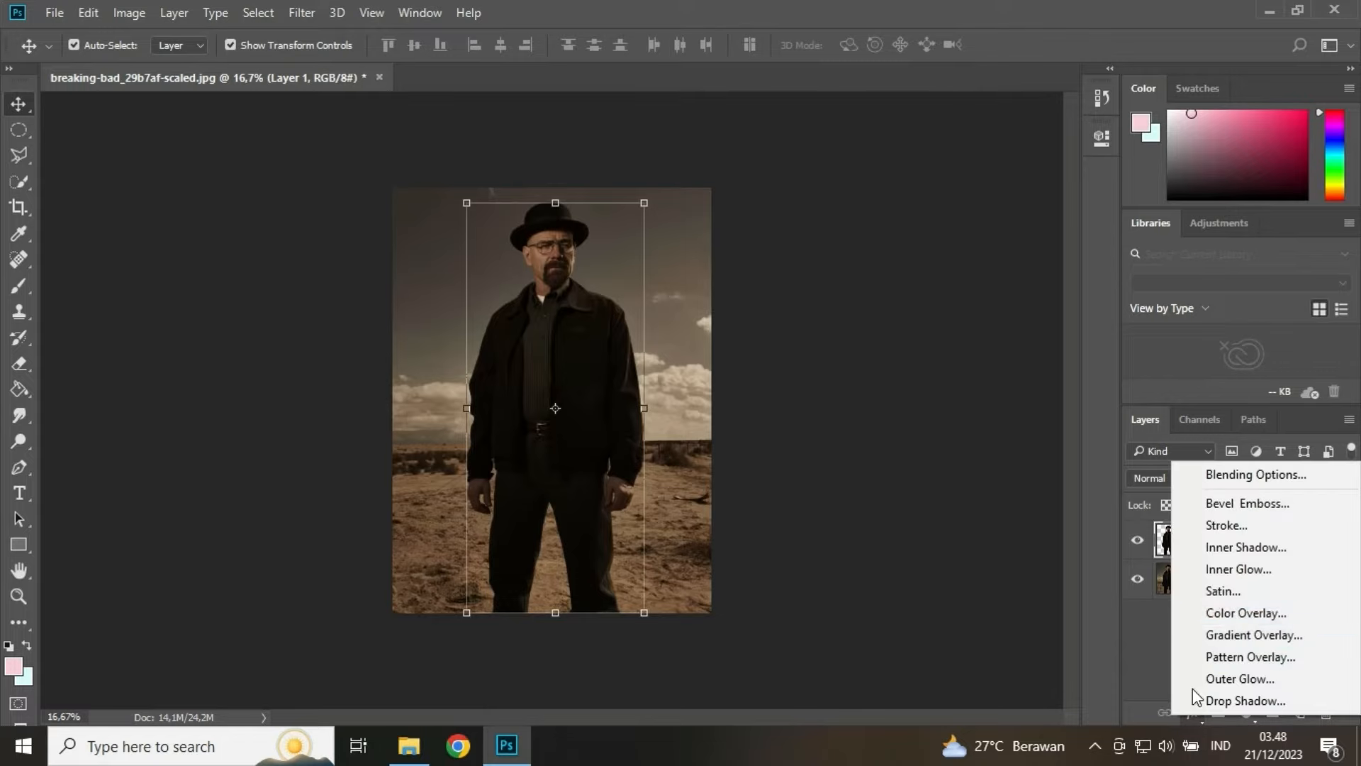
click(1231, 516)
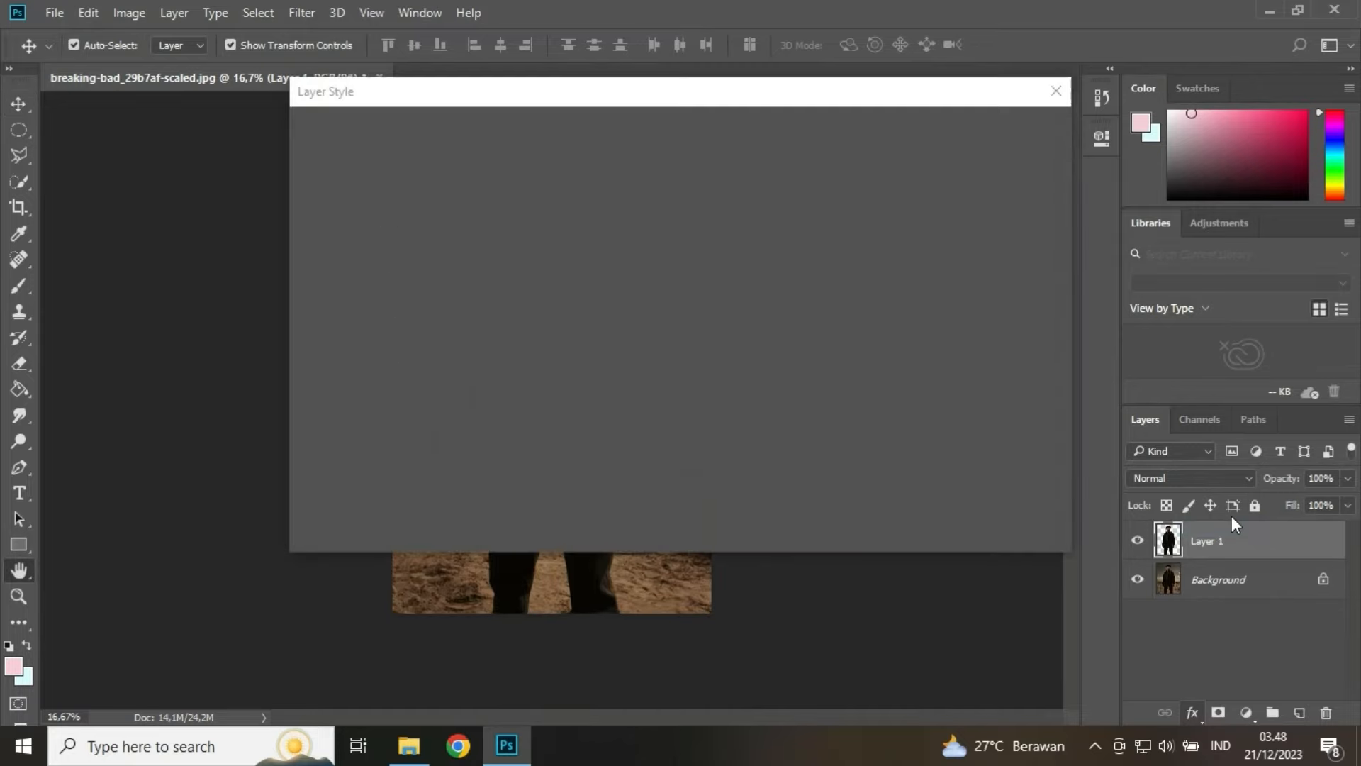
drag(709, 102, 728, 363)
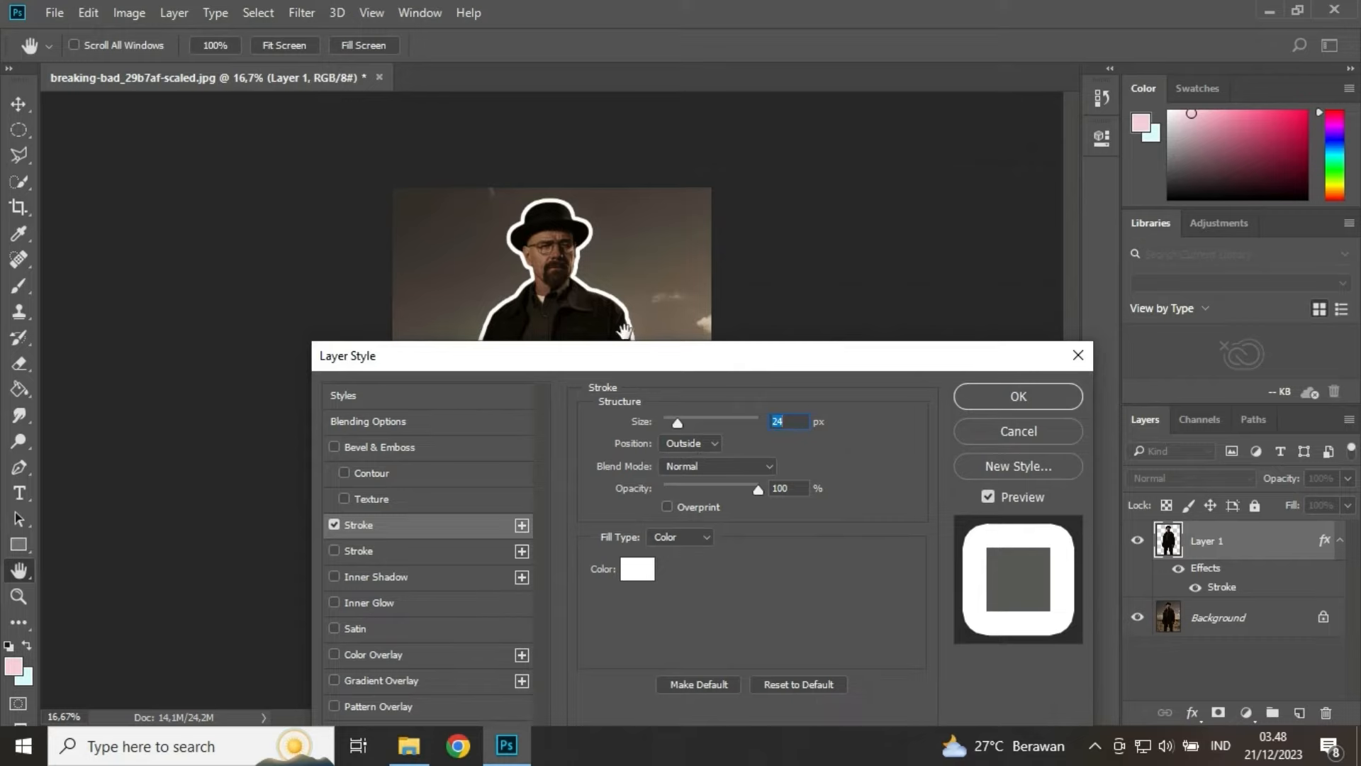
ctrl+click(621, 257)
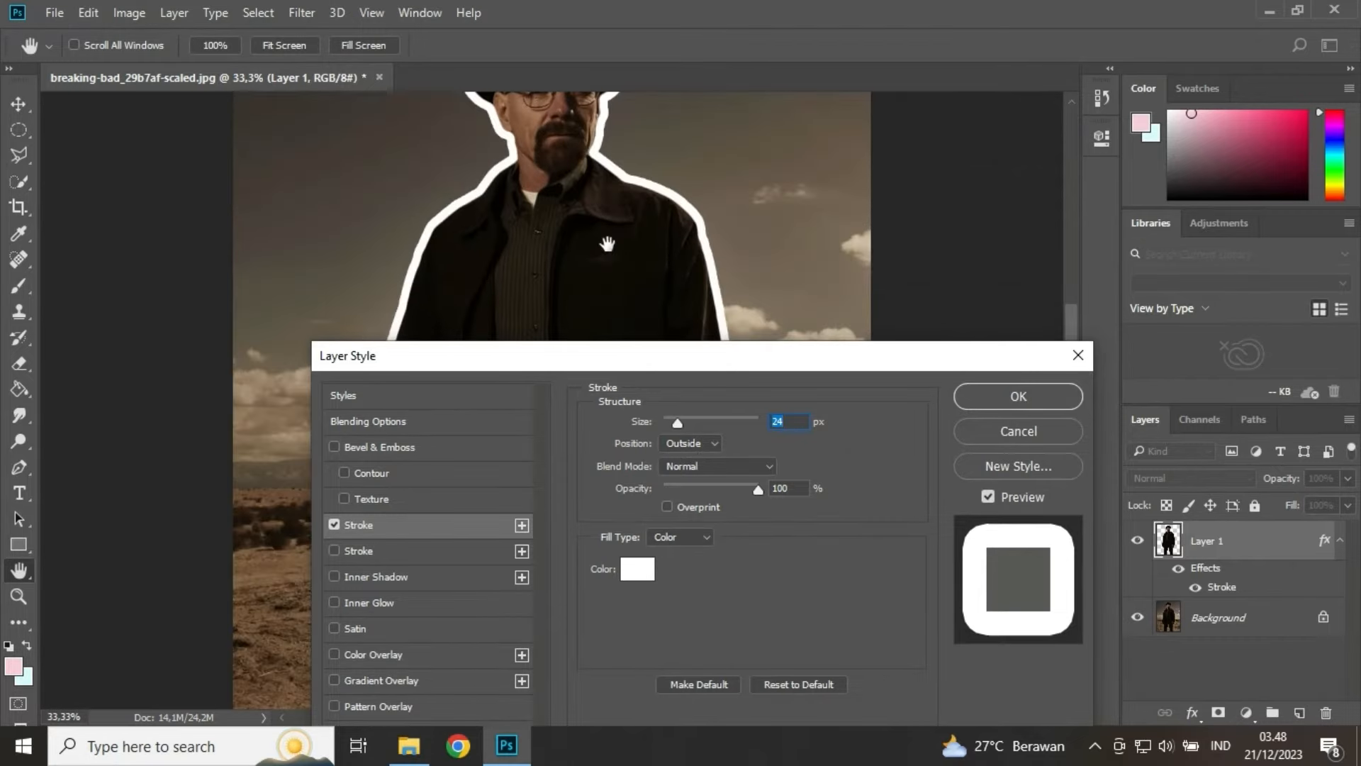
drag(586, 187, 608, 309)
mouse_move(677, 422)
mouse_down()
mouse_move(665, 424)
mouse_move(730, 430)
mouse_move(675, 415)
mouse_up()
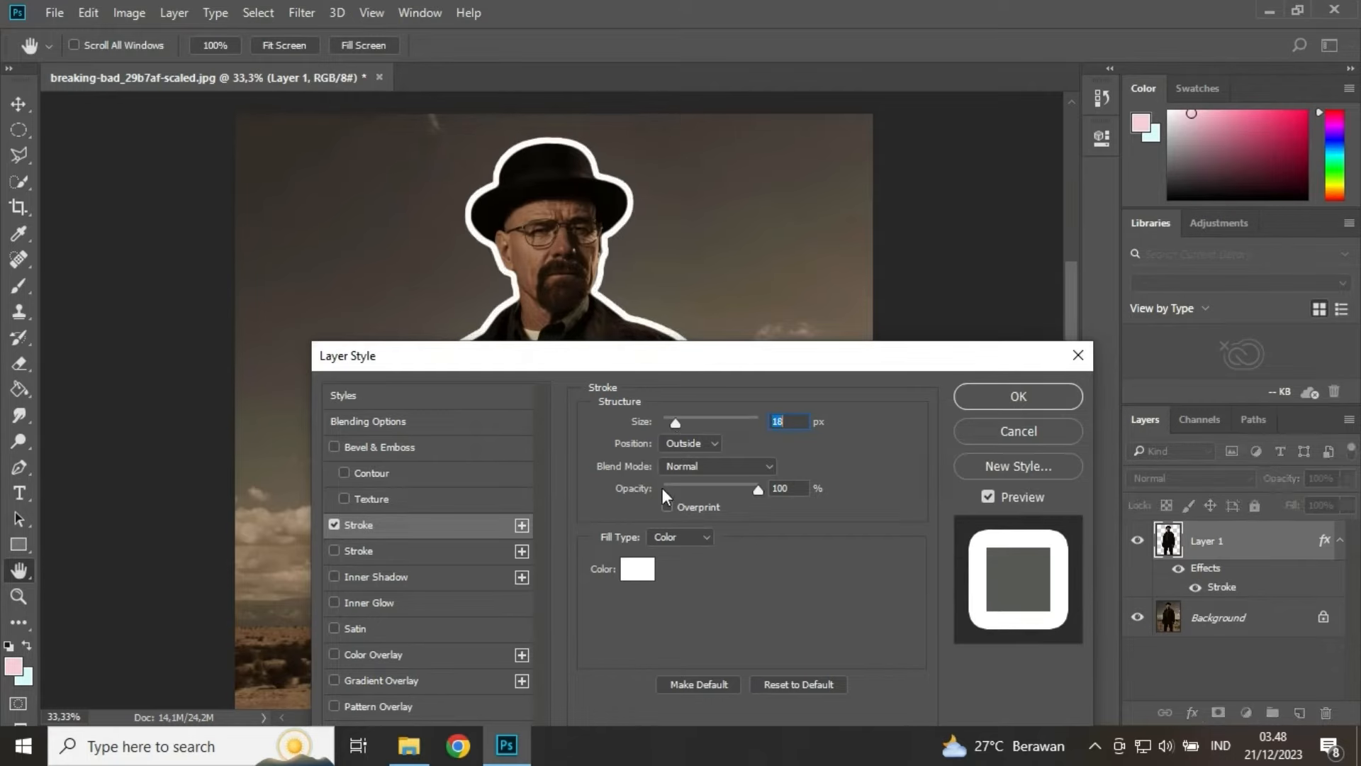
Step: Try a red stroke color, set it to near-white fffdfd instead, and apply the layer style
click(637, 568)
mouse_move(794, 481)
mouse_down()
mouse_move(861, 461)
mouse_move(923, 492)
mouse_move(930, 465)
mouse_up()
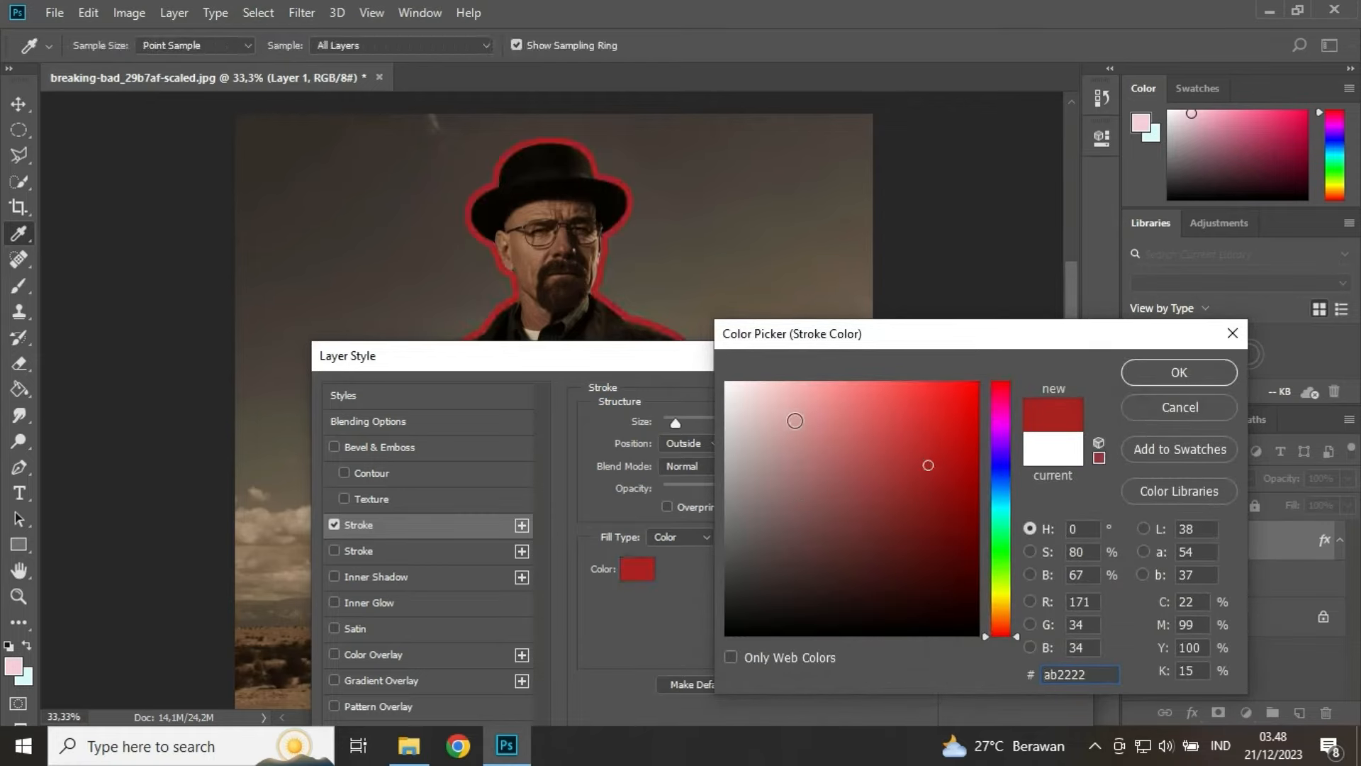
drag(795, 421, 728, 383)
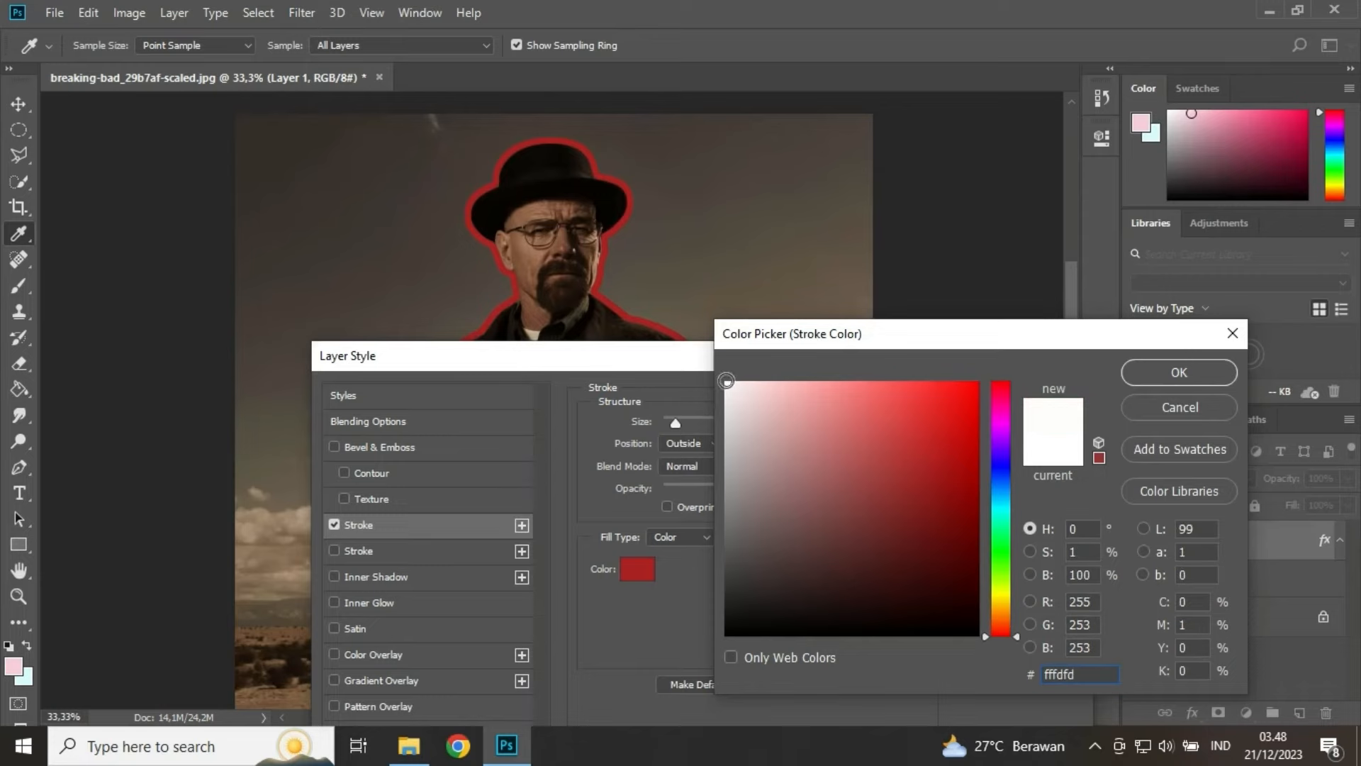
click(1165, 377)
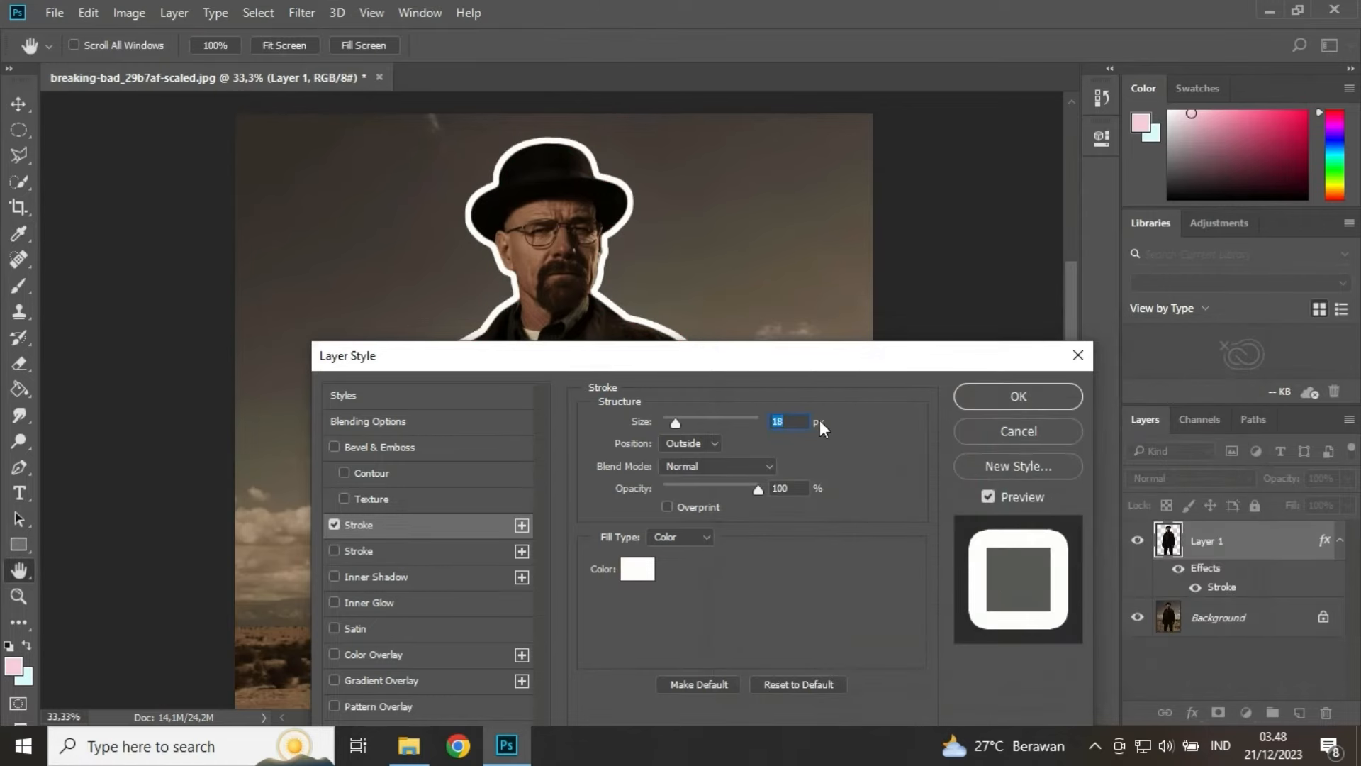
click(975, 395)
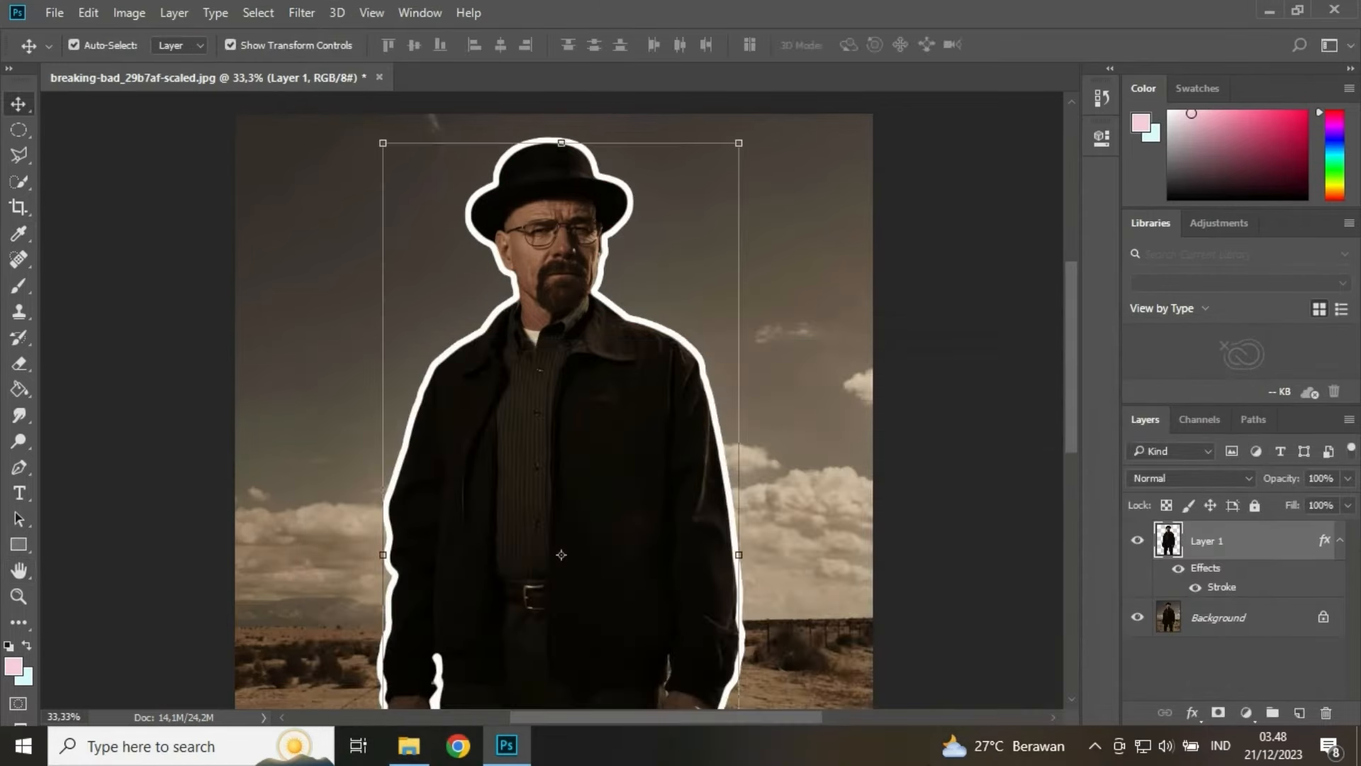
Step: Deselect the cutout layer and view the outlined man without the transform handles
key(ctrl+minus)
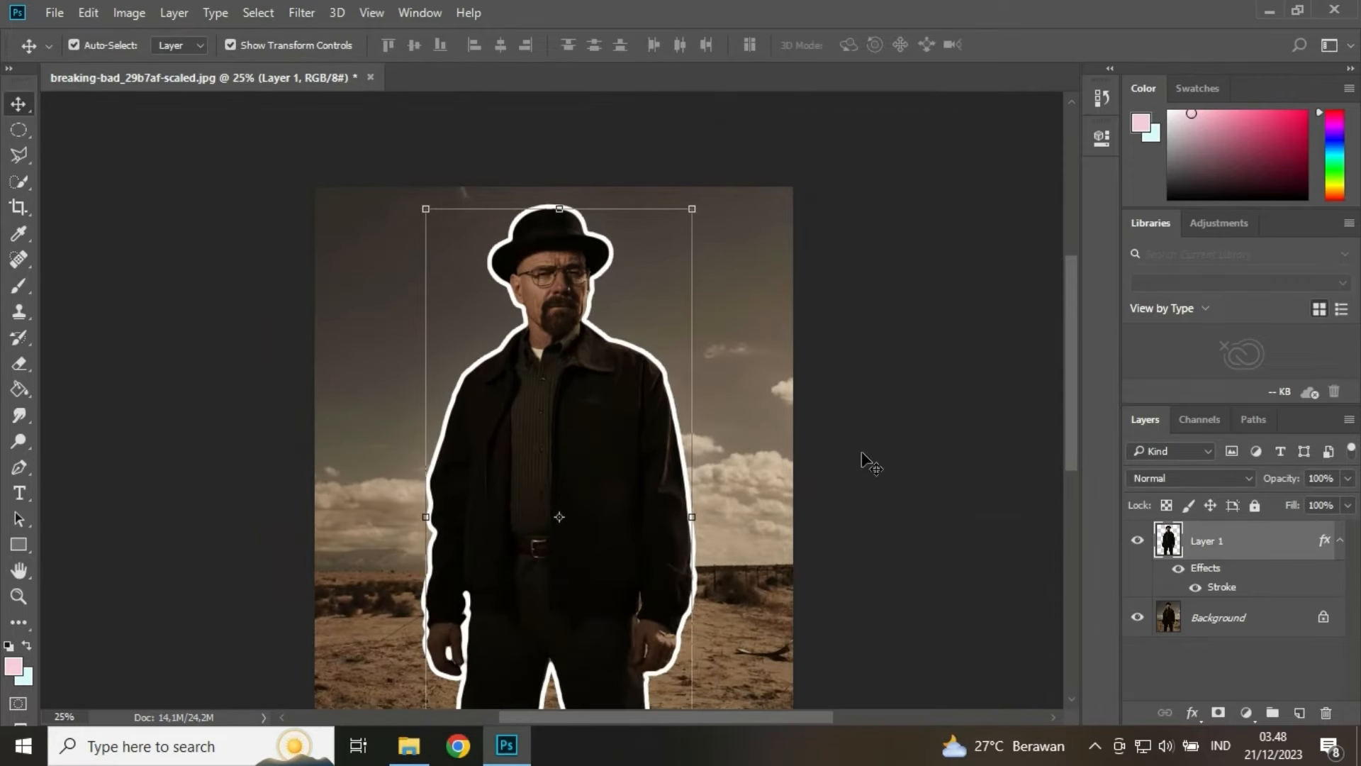
click(868, 463)
drag(738, 495, 728, 433)
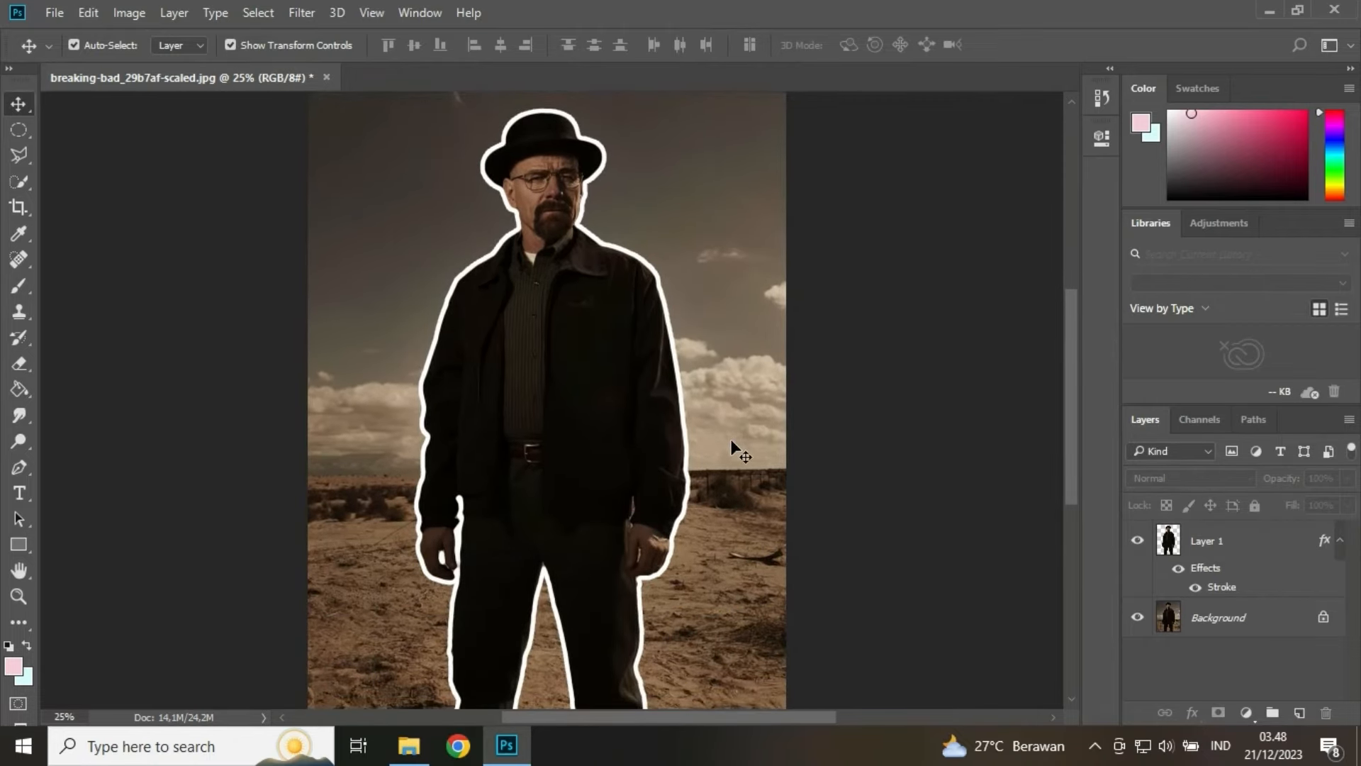